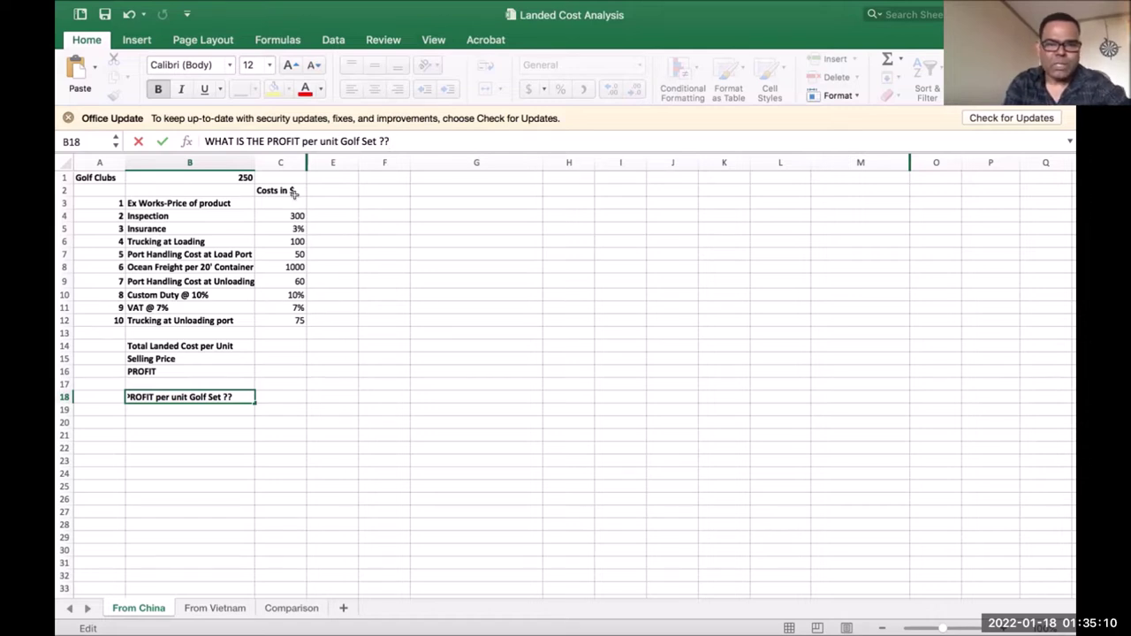
Enter 200 in cell E3 as the ex-works price of the product.
left_click(335, 201)
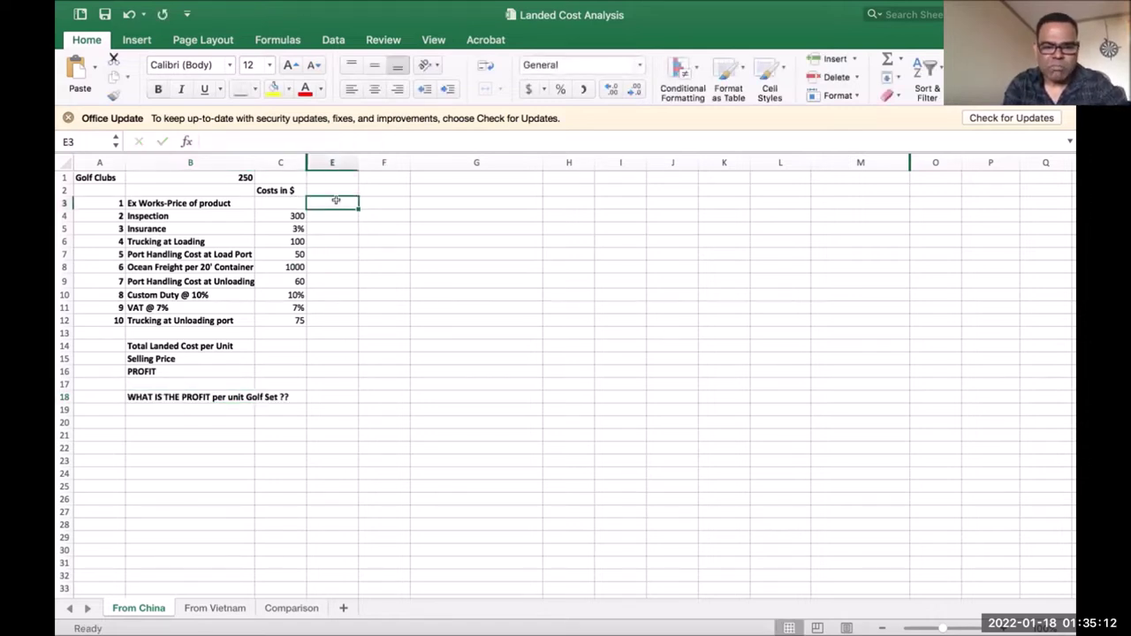
type("200")
left_click(542, 340)
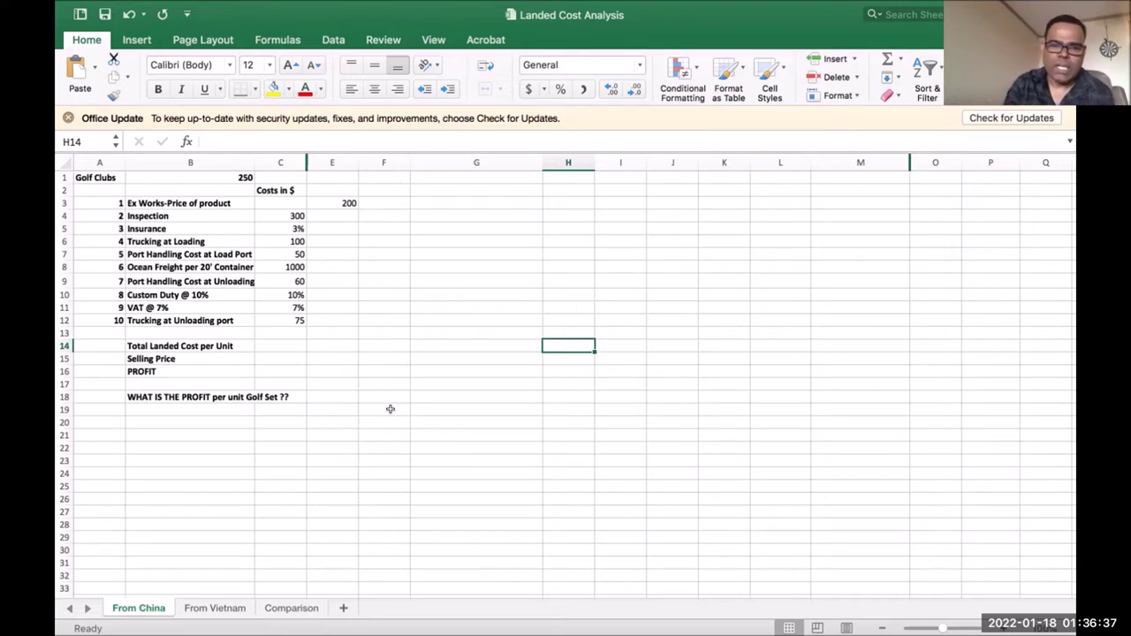
scroll(372, 394, "down", 1)
scroll(372, 394, "up", 1)
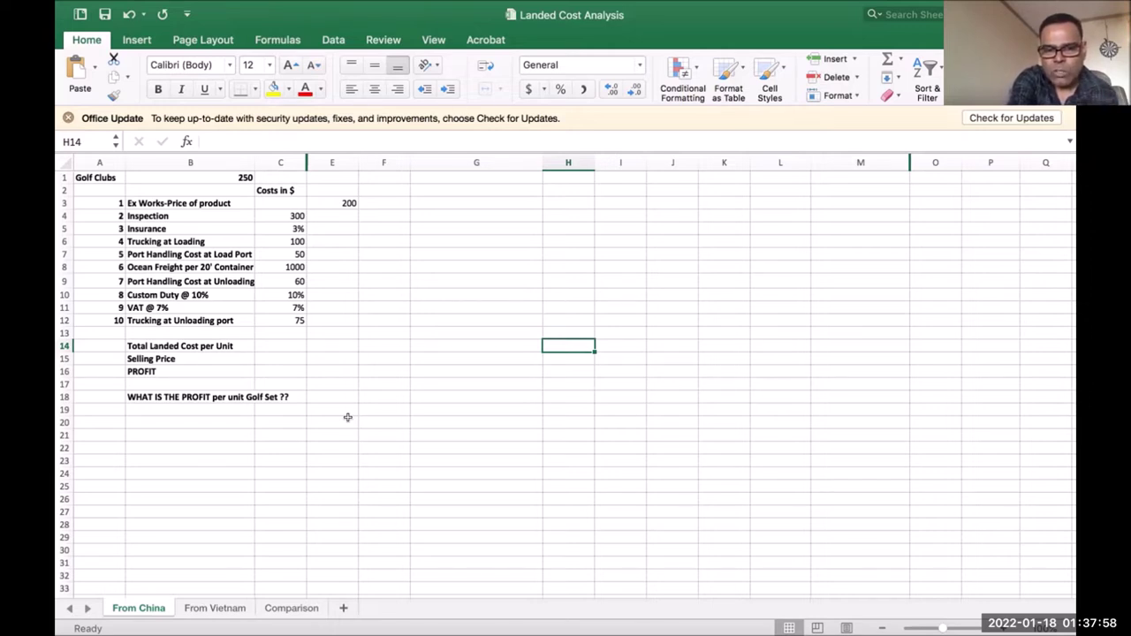
Add the heading "Cost per unit" in cell E2 above the ex-works price.
left_click(344, 187)
type("Cost")
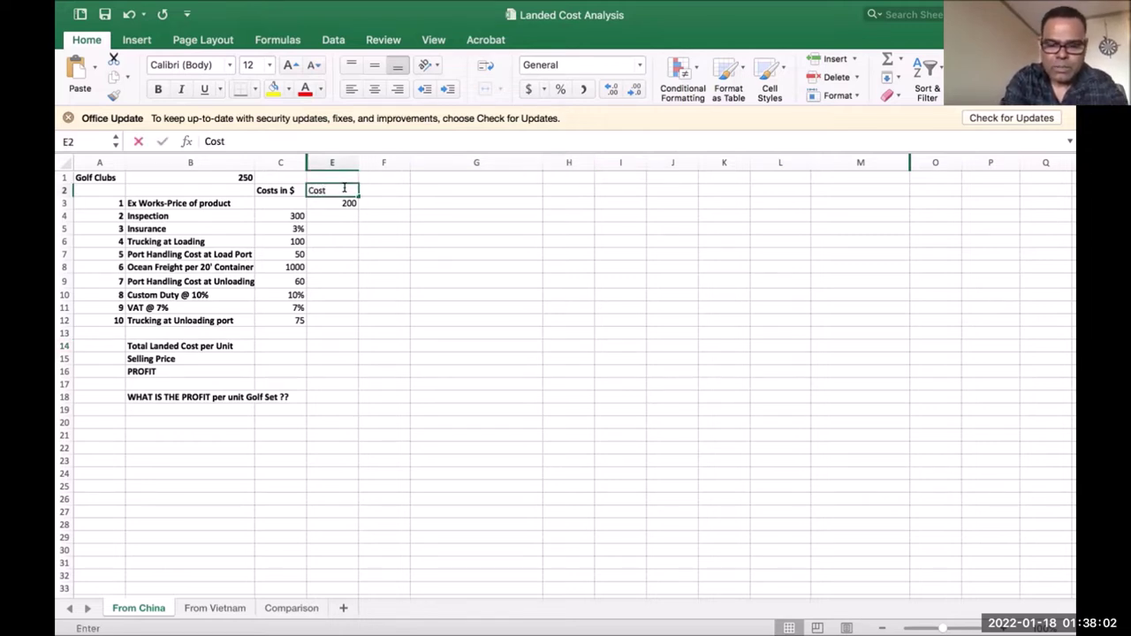
type(" per unit")
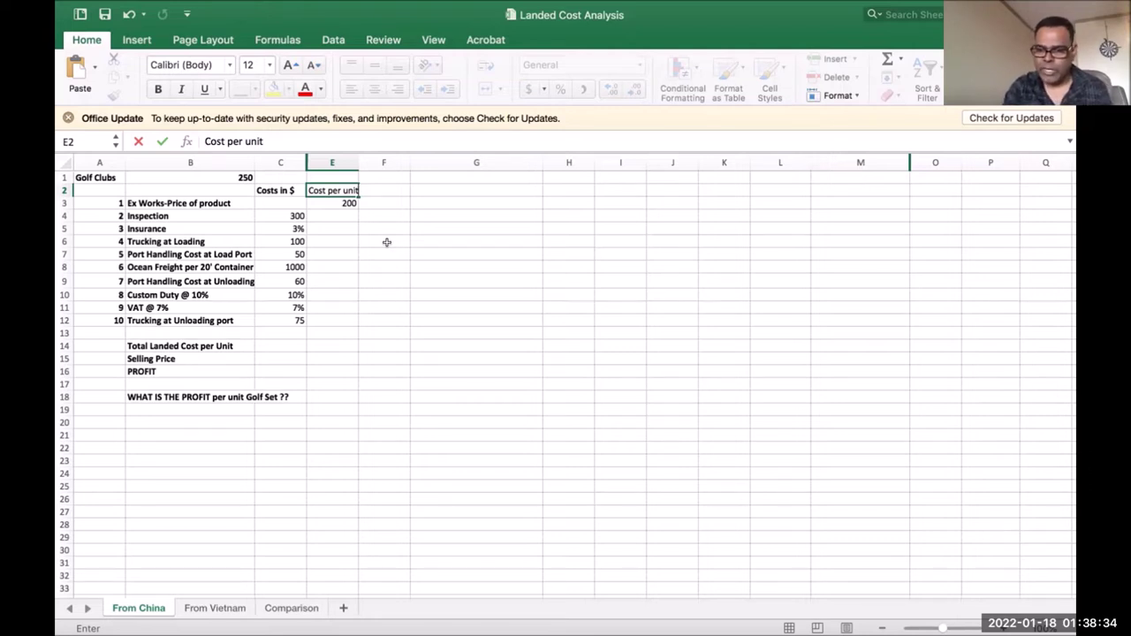
Calculate the per-unit inspection cost in cell E4 with the formula =C4/B1.
left_click(344, 213)
type("=")
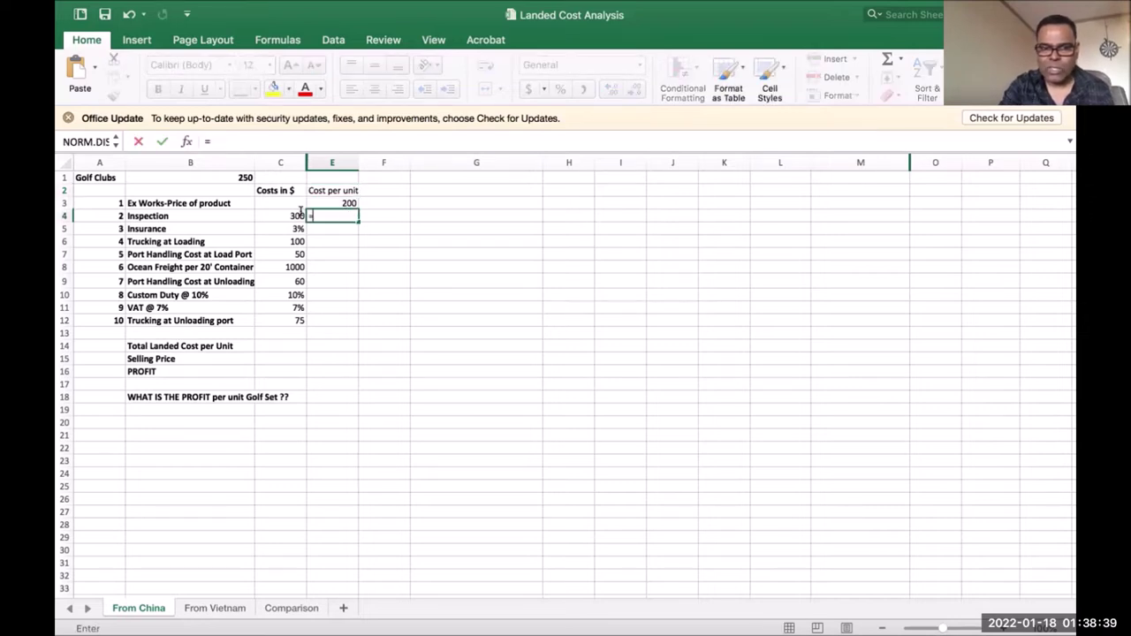
left_click(284, 214)
type("/")
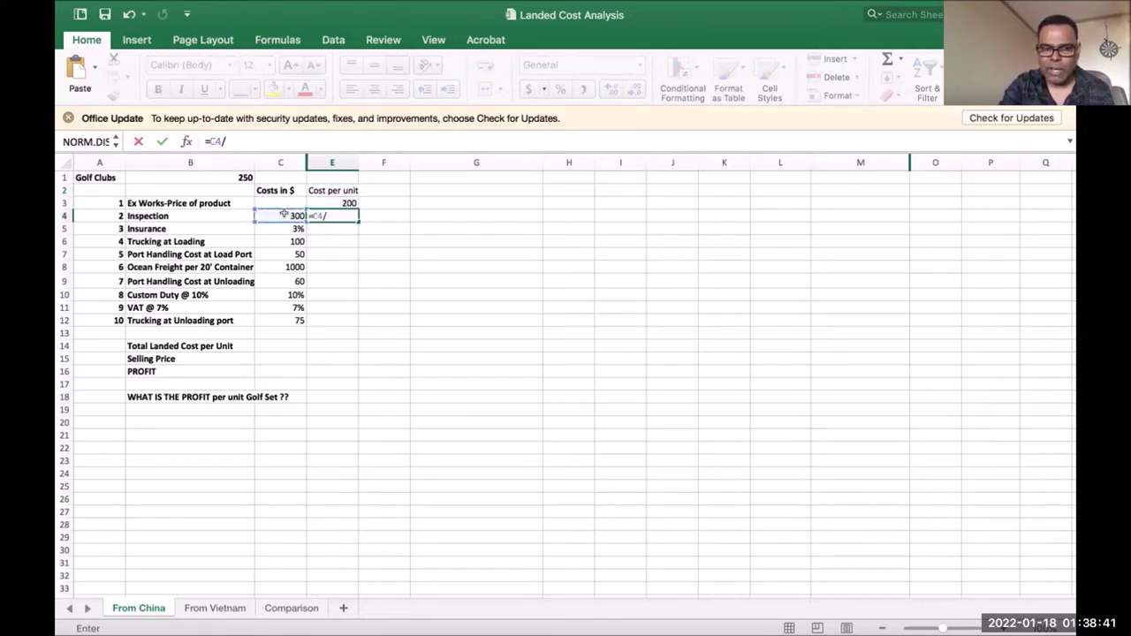
left_click(237, 177)
key("F4")
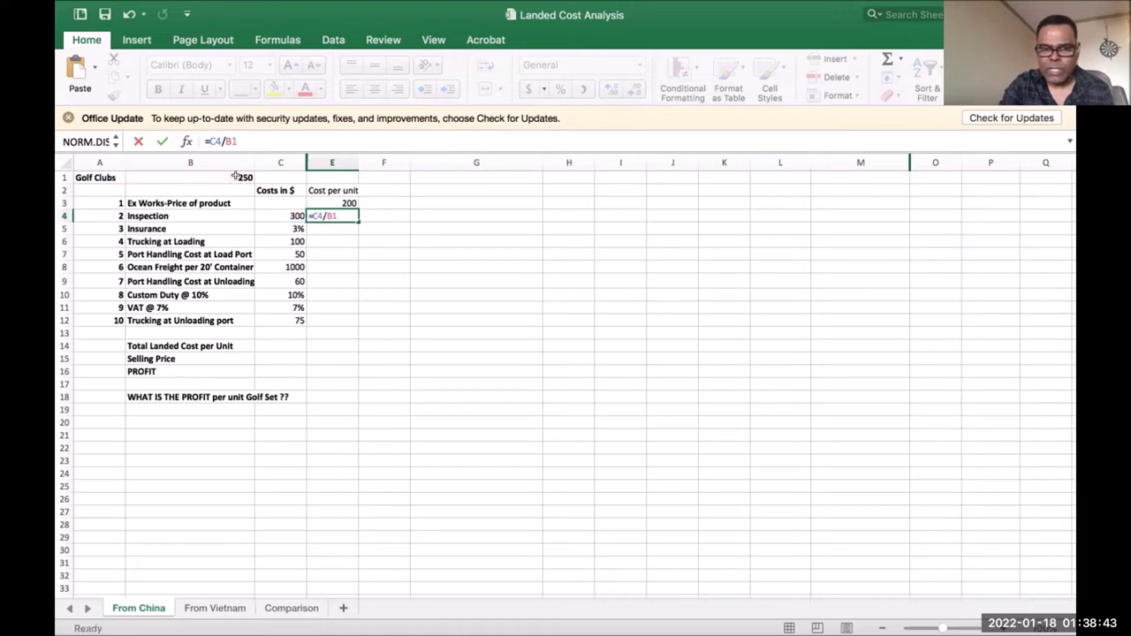
key("Return")
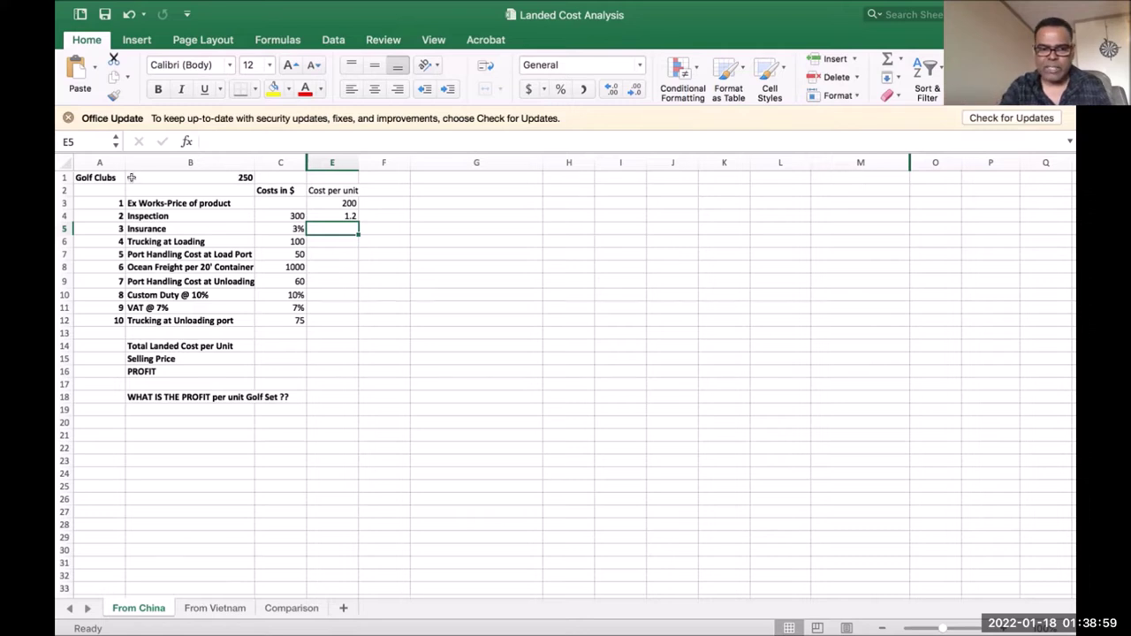
Enter the placeholder "answer" for Total Landed Cost per Unit in E14 and a selling price of 400 in E15.
left_click(336, 344)
type("answer")
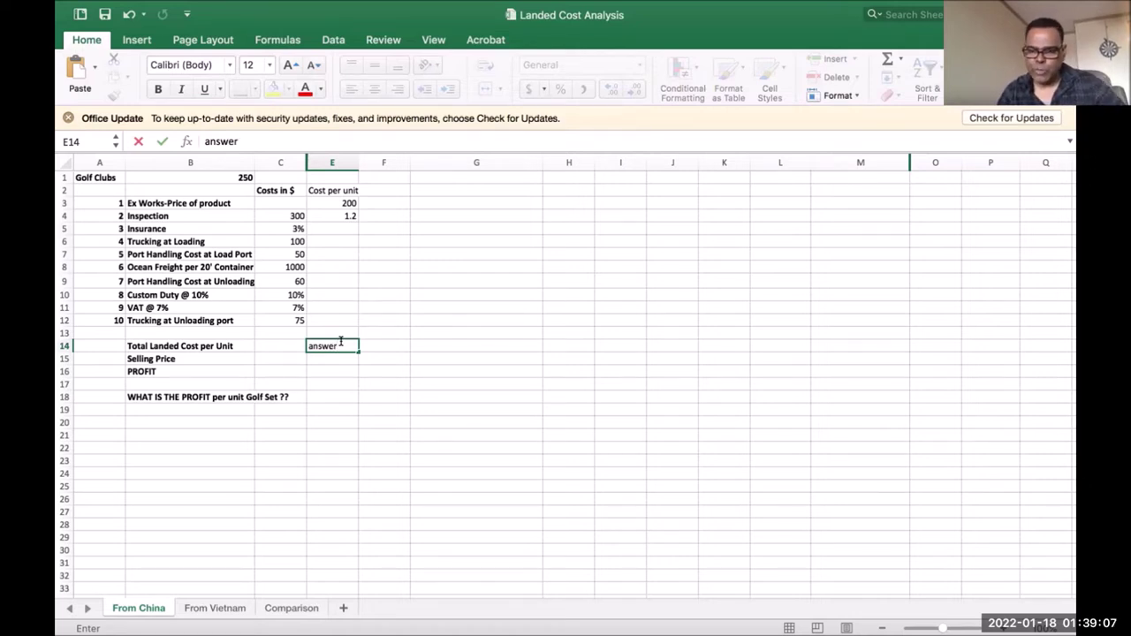
left_click(321, 357)
type("400")
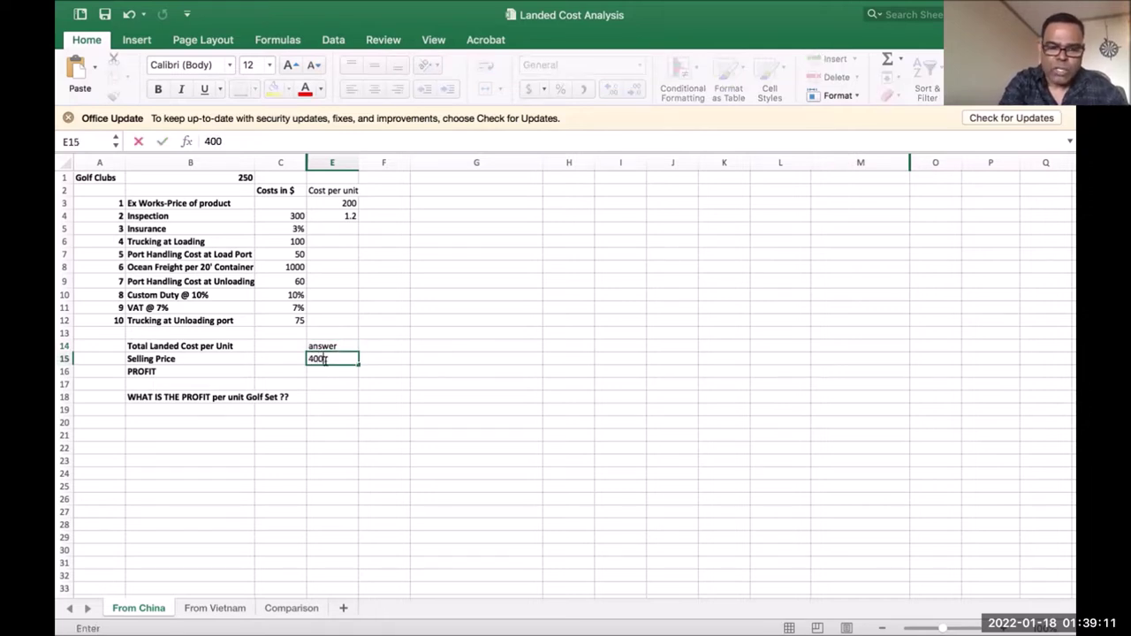
left_click(466, 451)
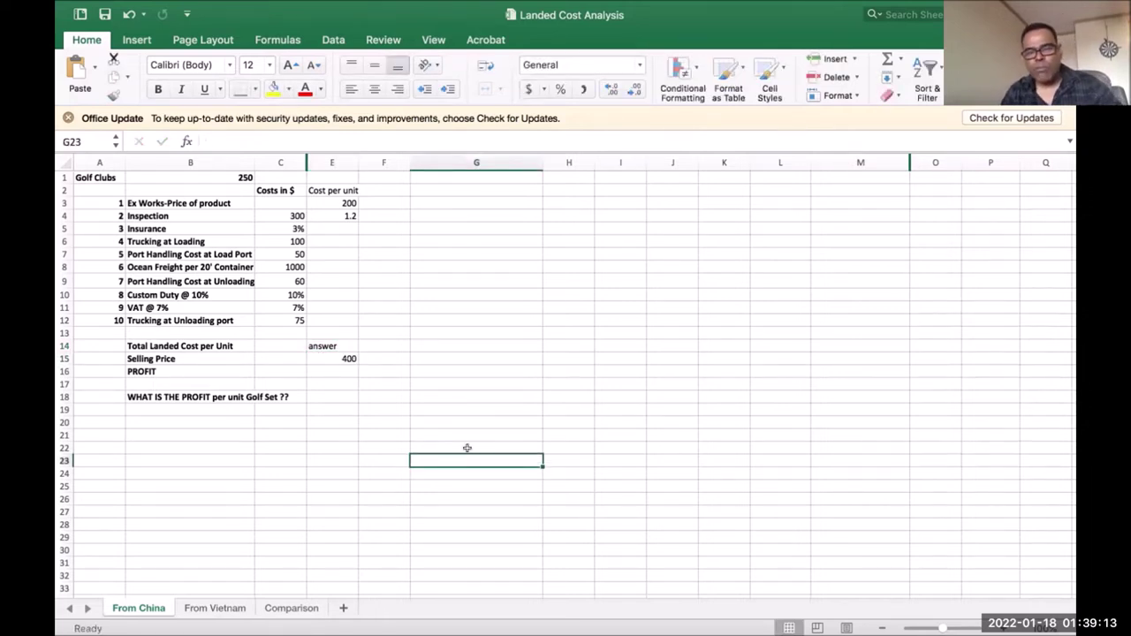
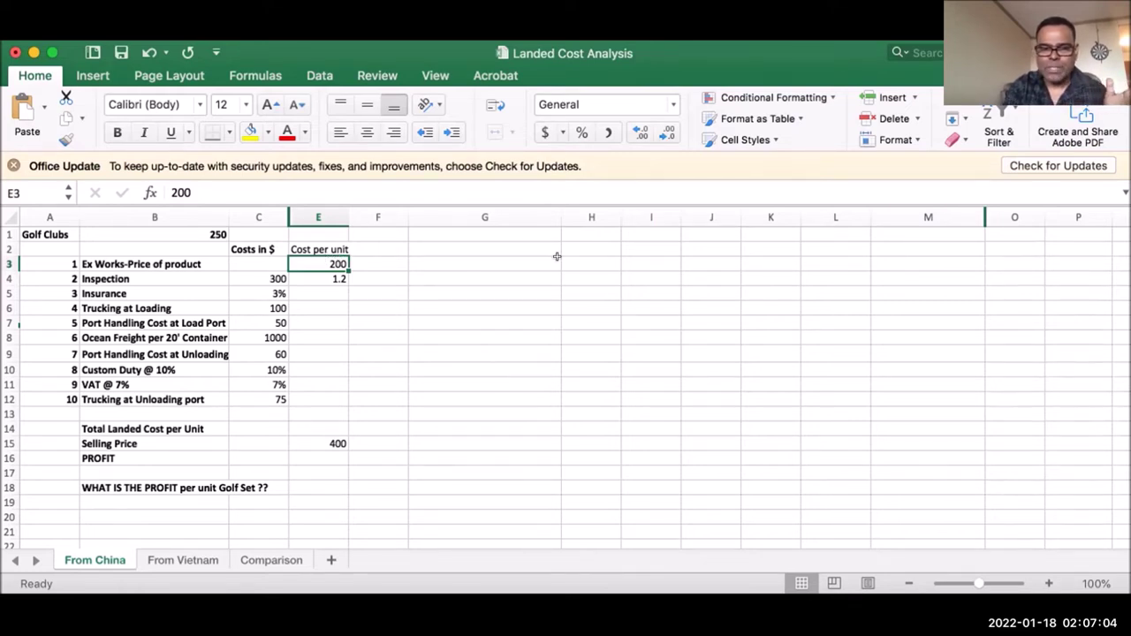
left_click(324, 276)
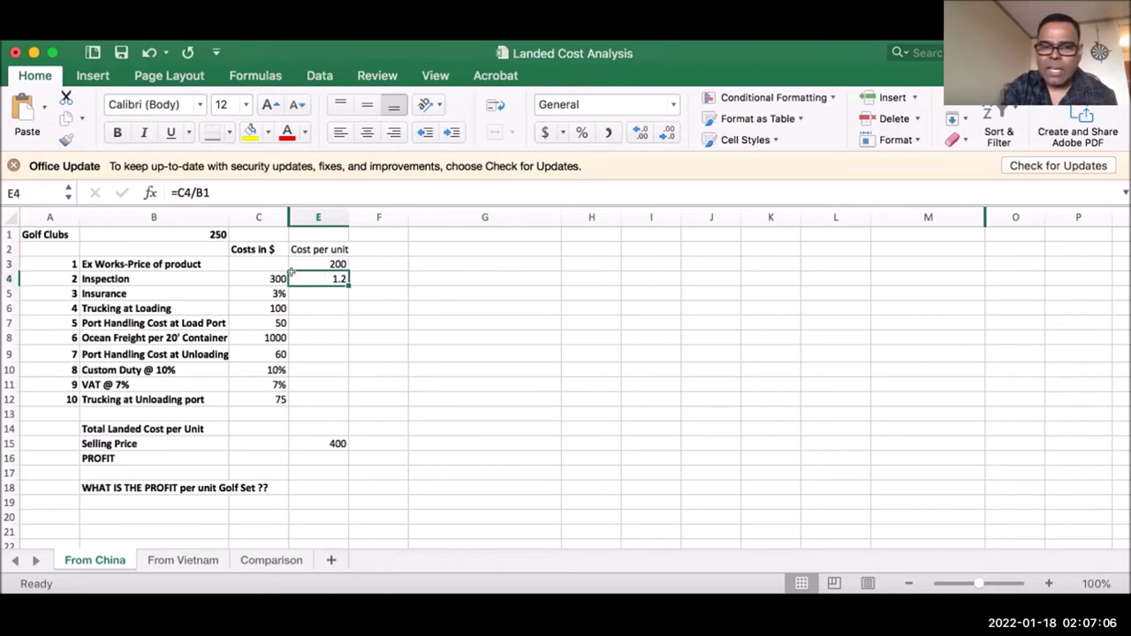
left_click(264, 274)
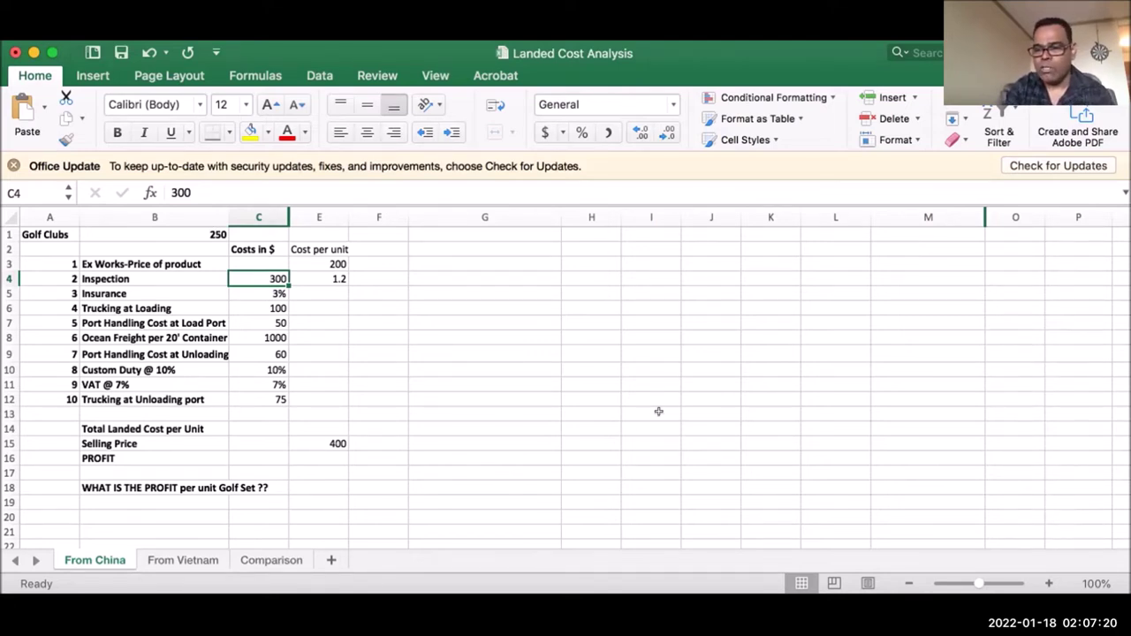
left_click(336, 276)
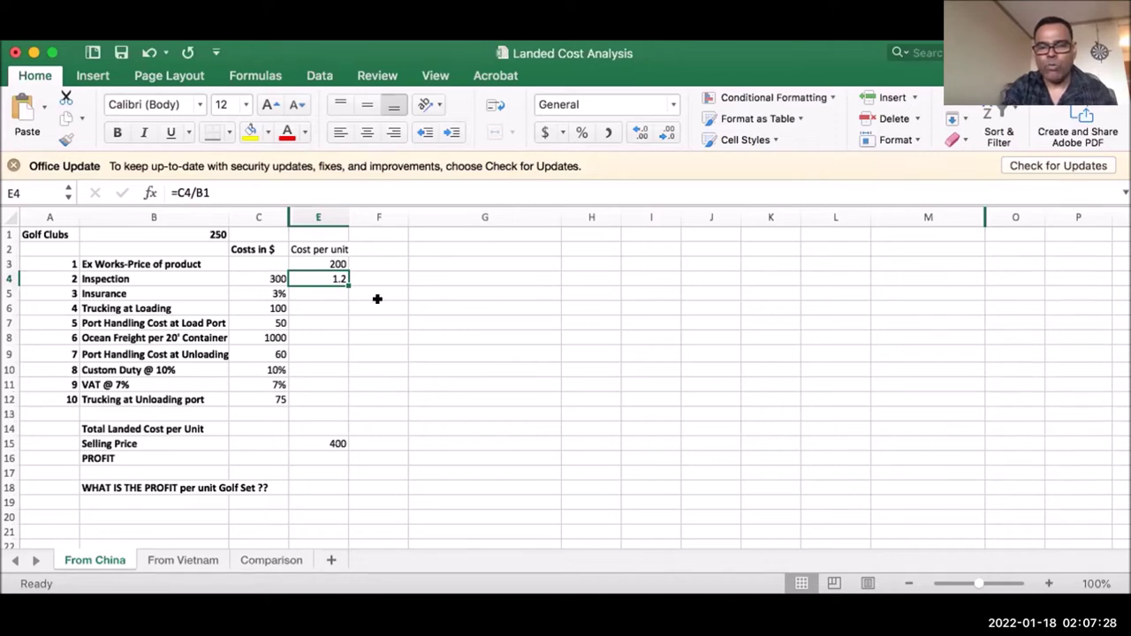
left_click(501, 346)
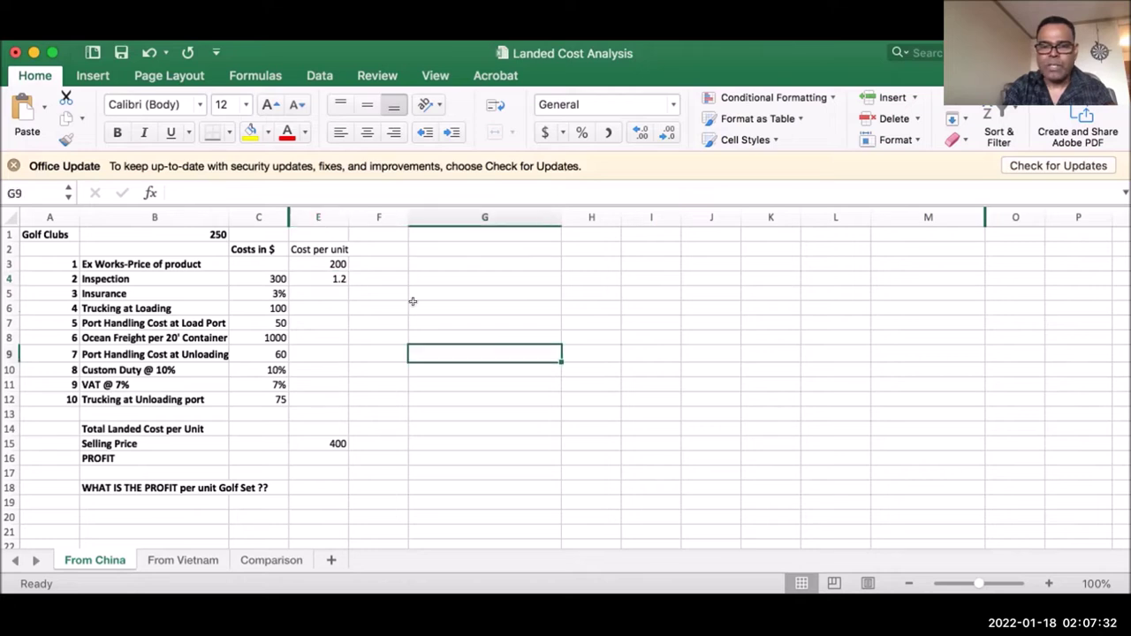
Calculate the per-unit insurance cost in cell E5 with the formula =3%*E3.
left_click(332, 293)
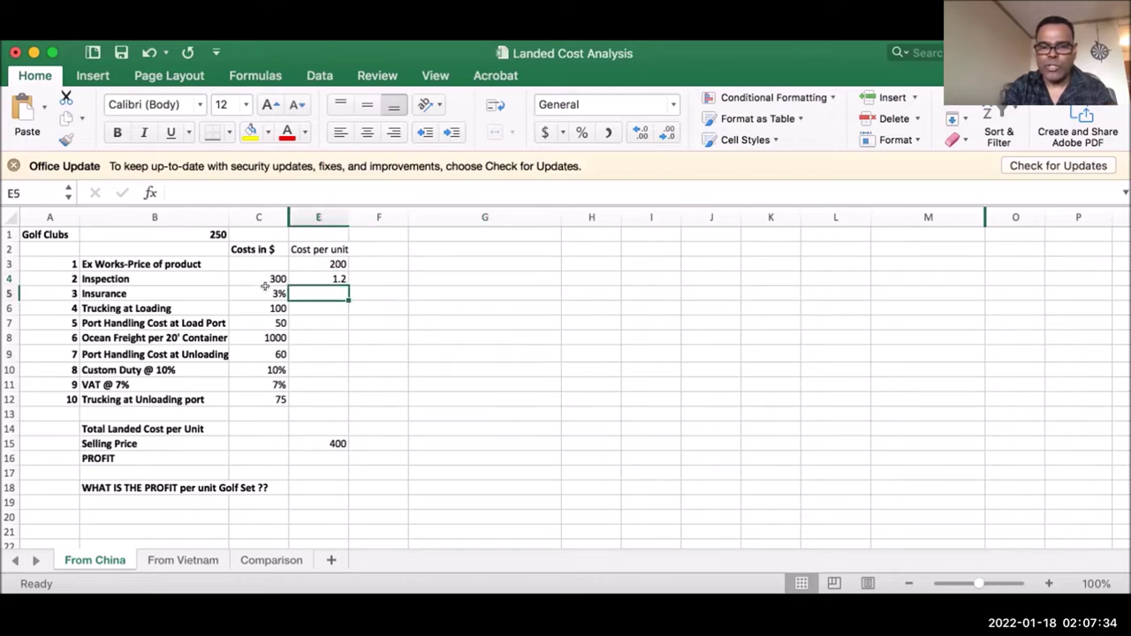
left_click(265, 293)
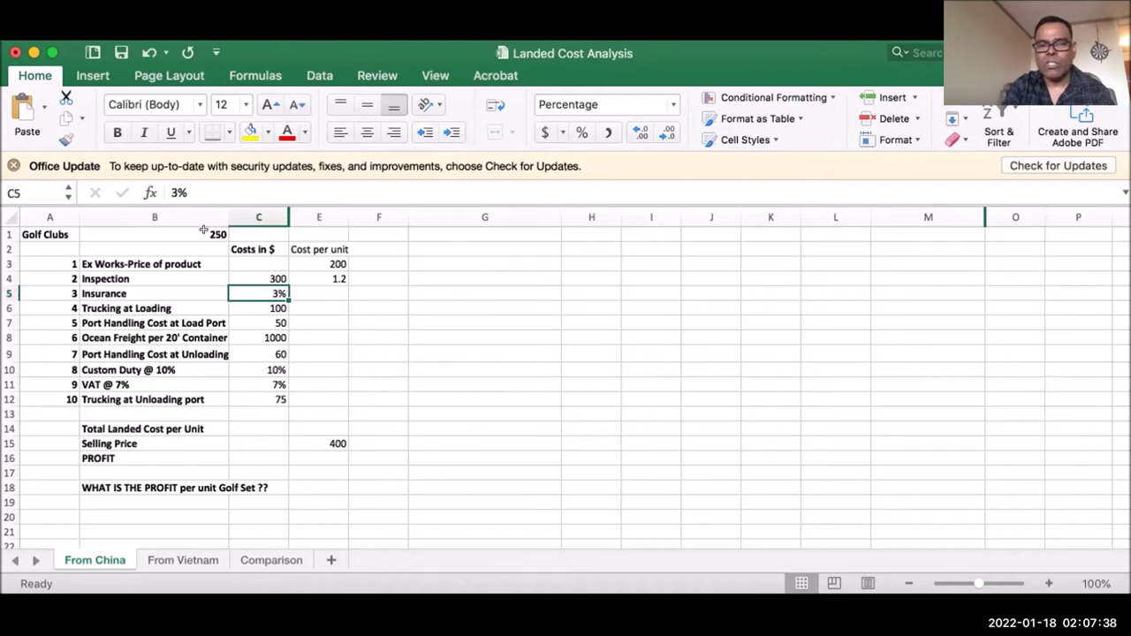
left_click(333, 262)
left_click(331, 289)
type("=")
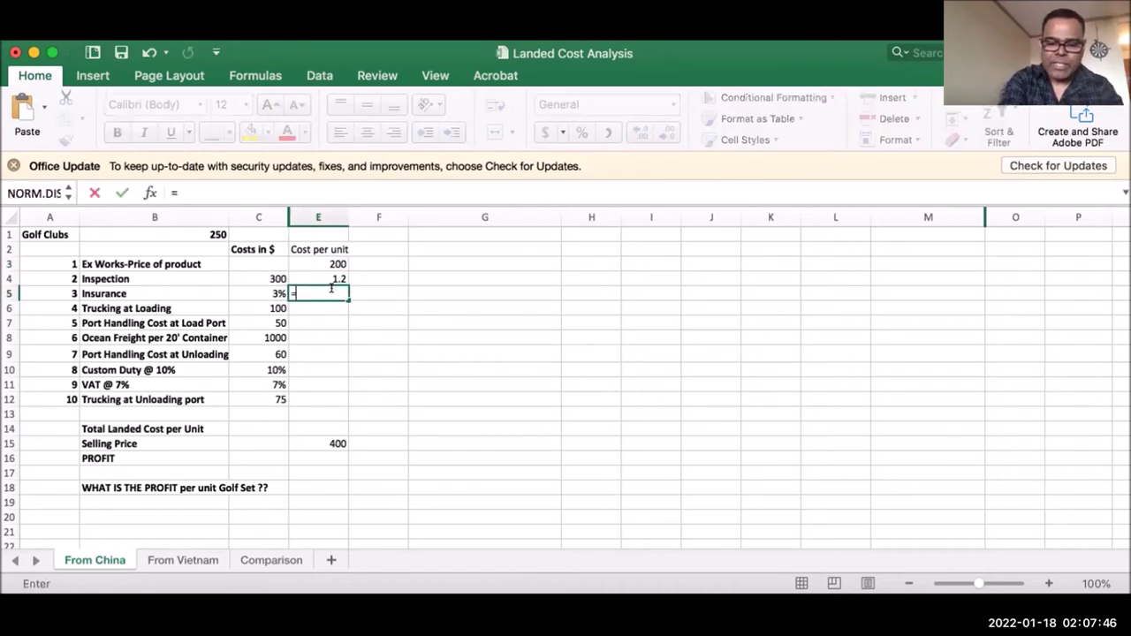
type("3")
left_click(265, 278)
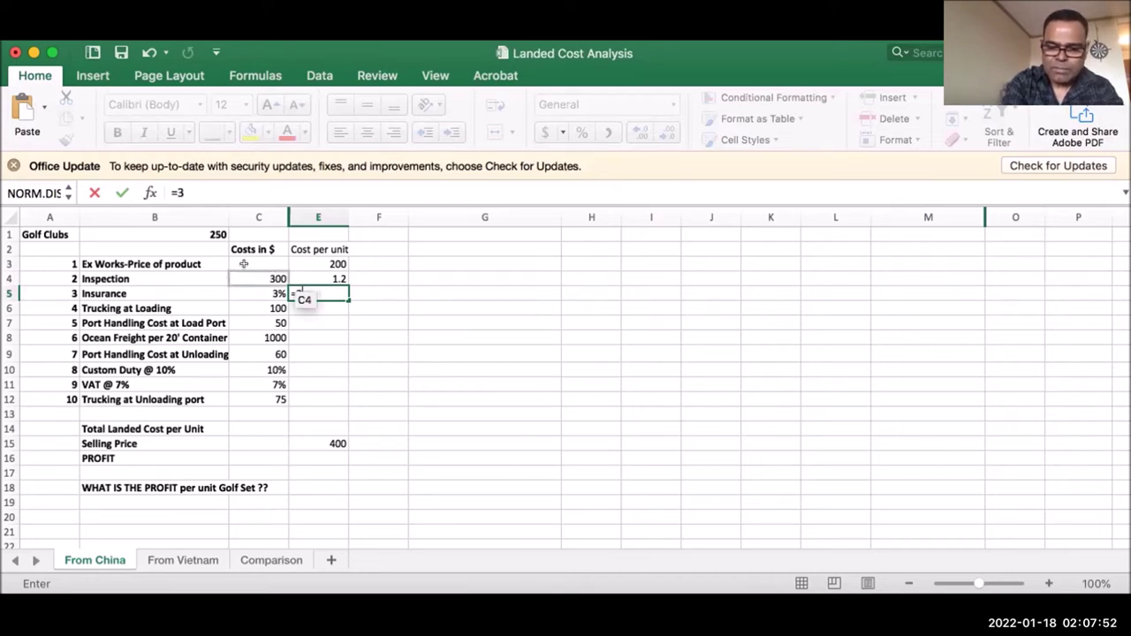
type("%*")
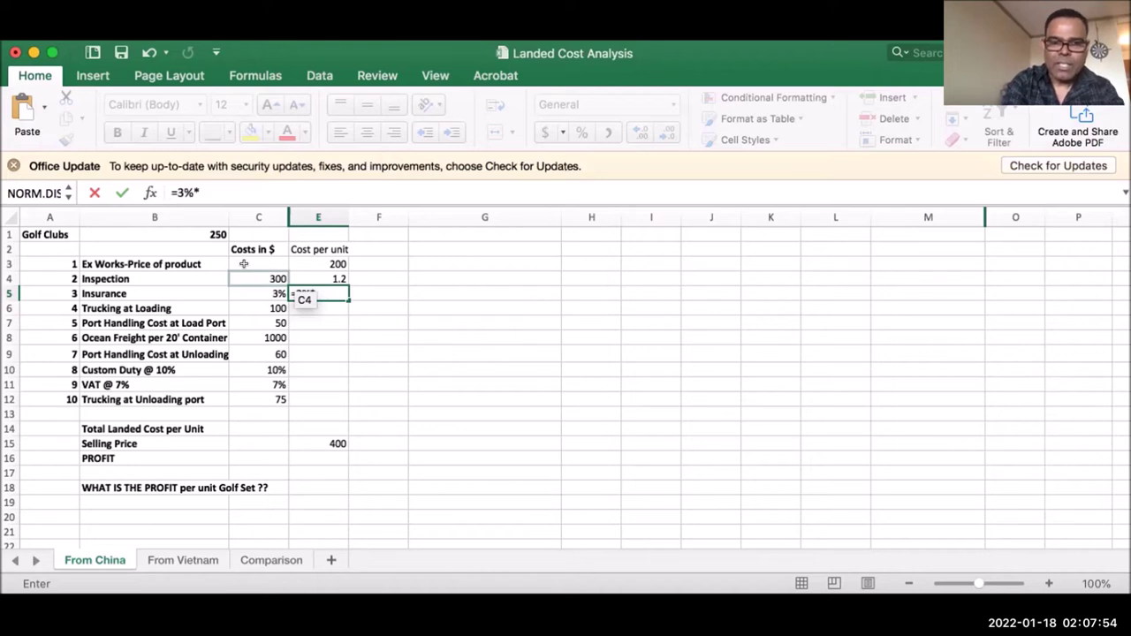
left_click(335, 256)
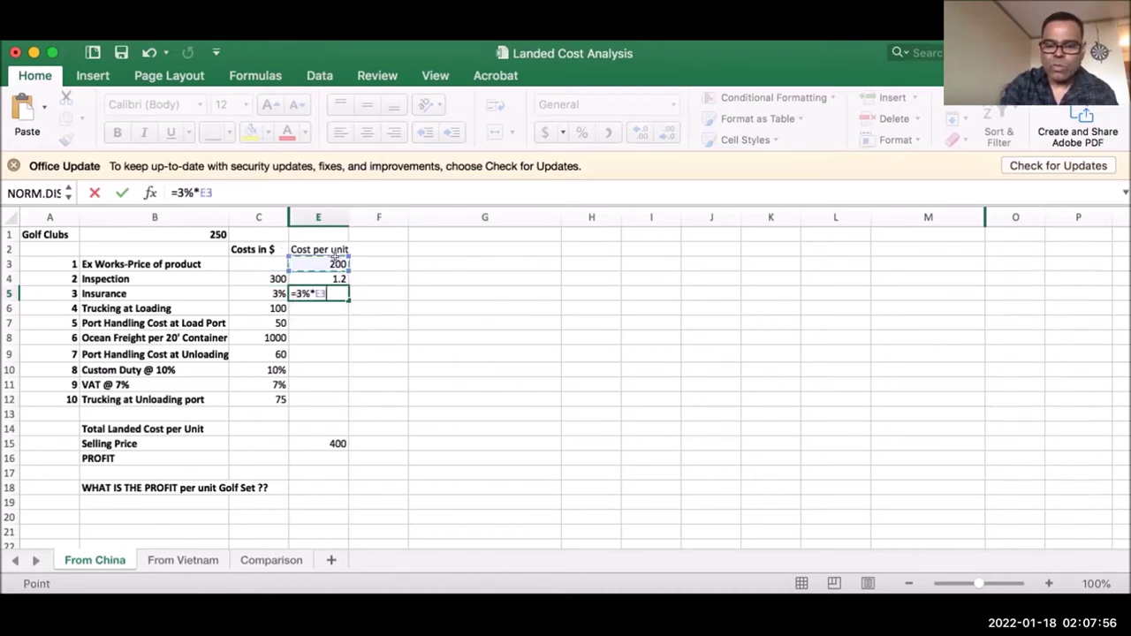
key("Return")
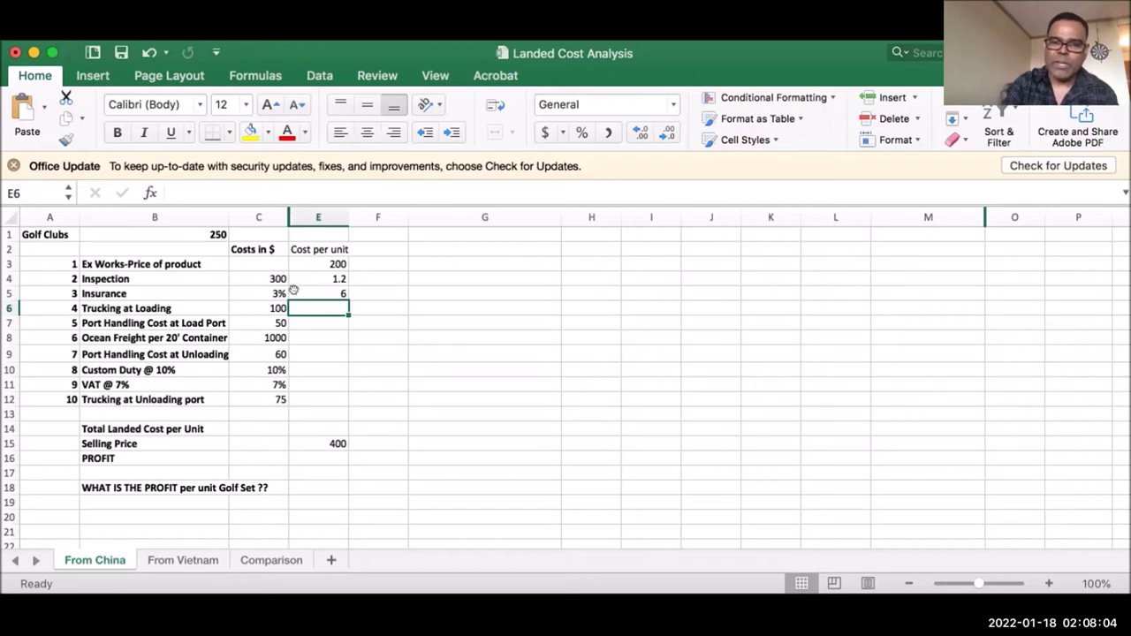
left_click(390, 286)
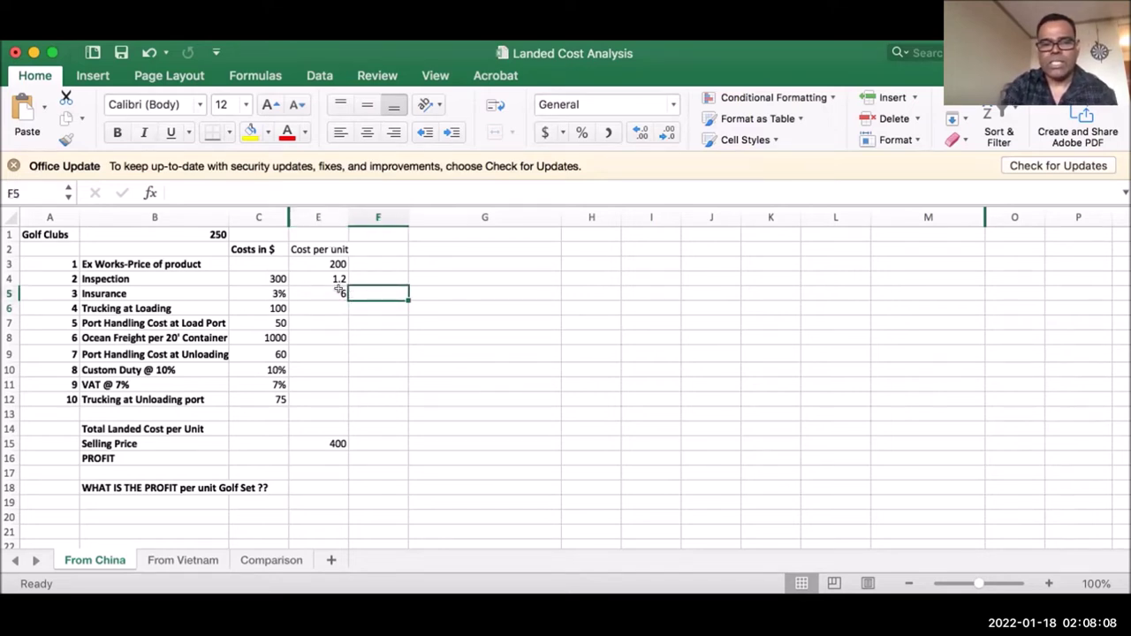
left_click(382, 328)
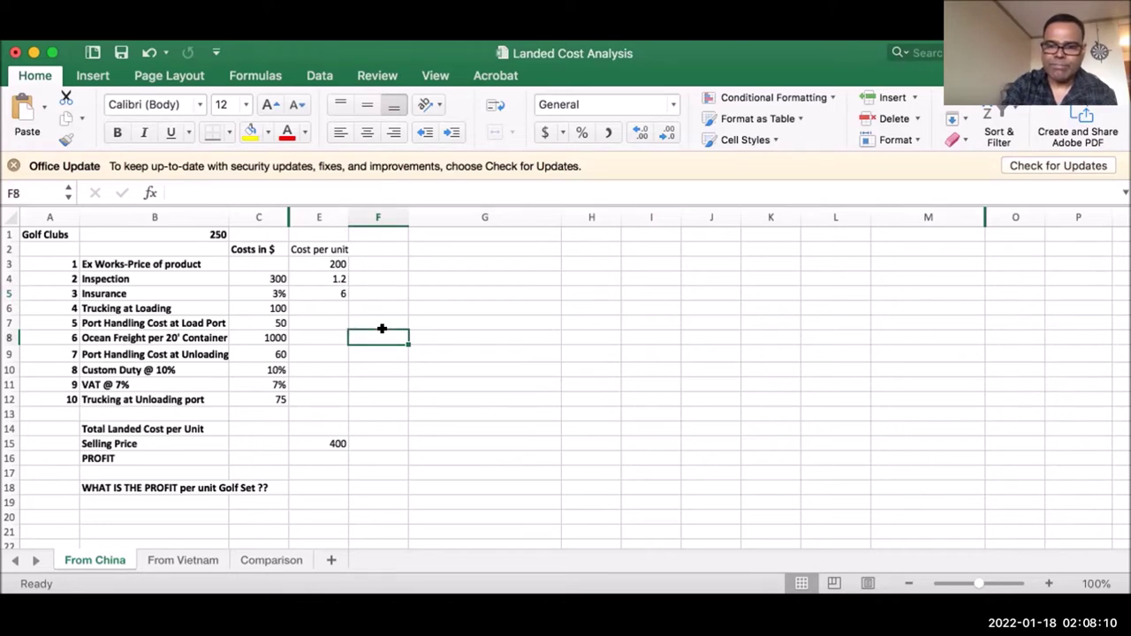
Label the unit cost column "20Foot Container" in cell E1.
left_click(322, 302)
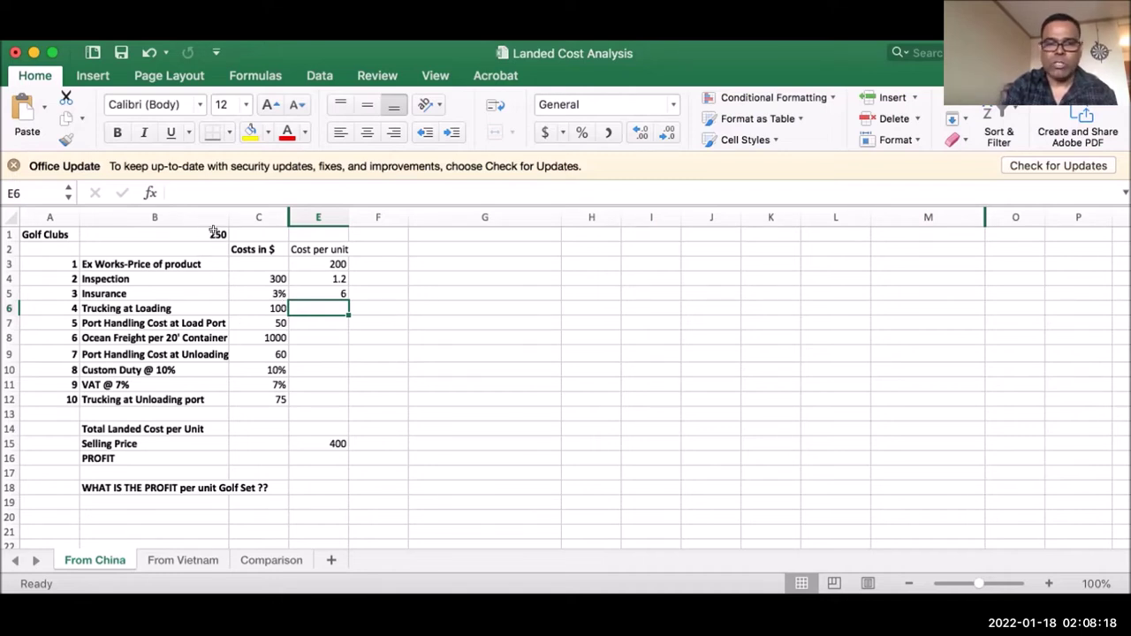
left_click(320, 228)
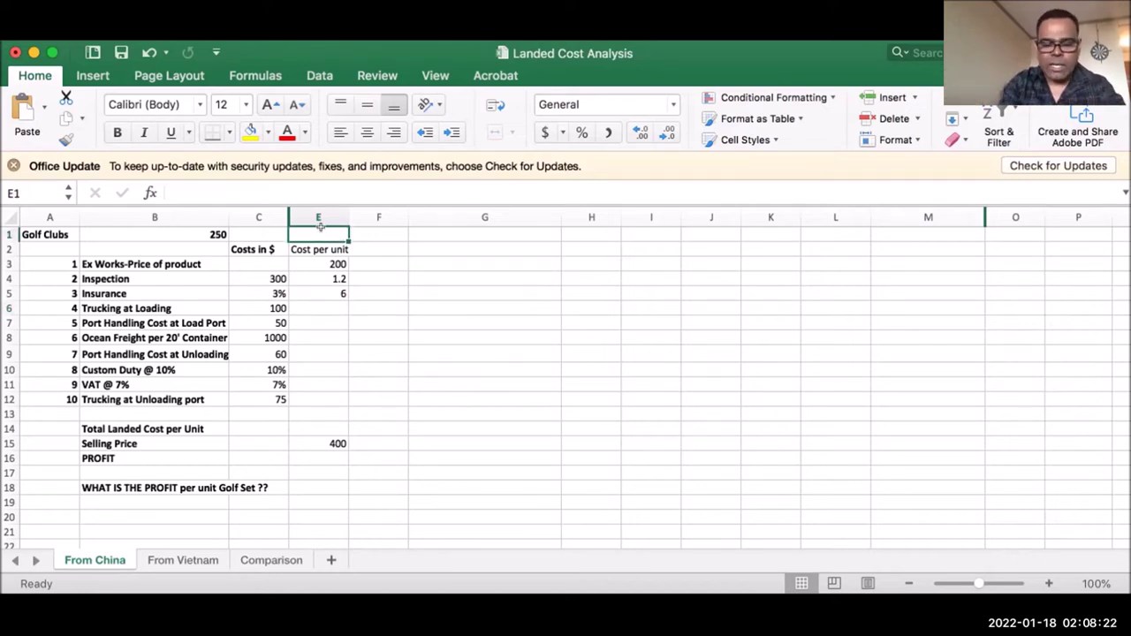
type("20")
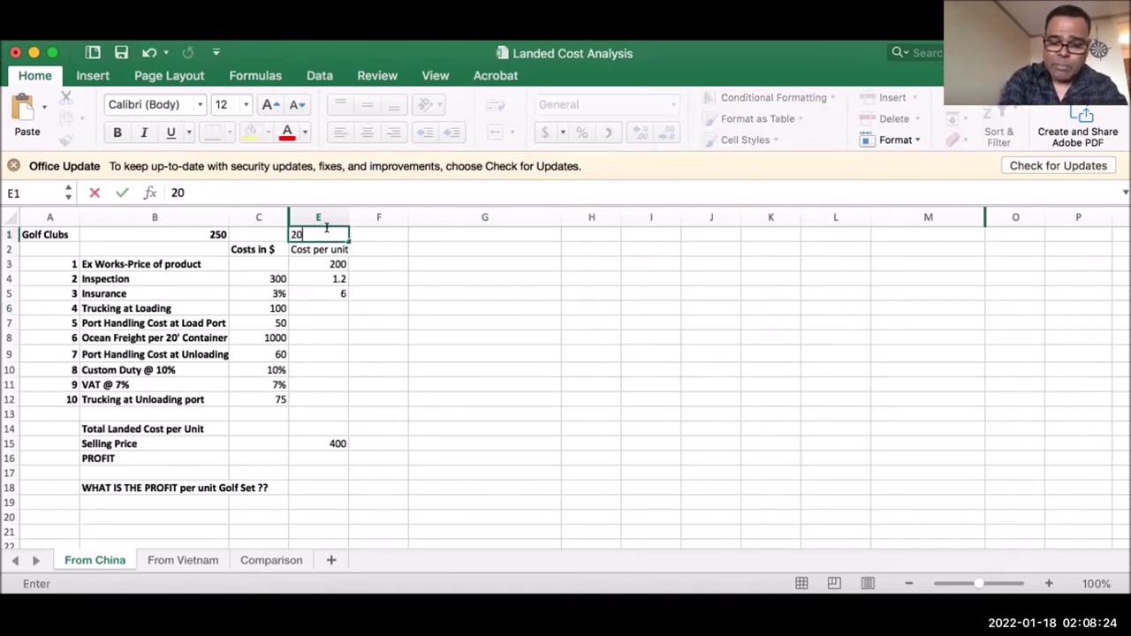
type("!")
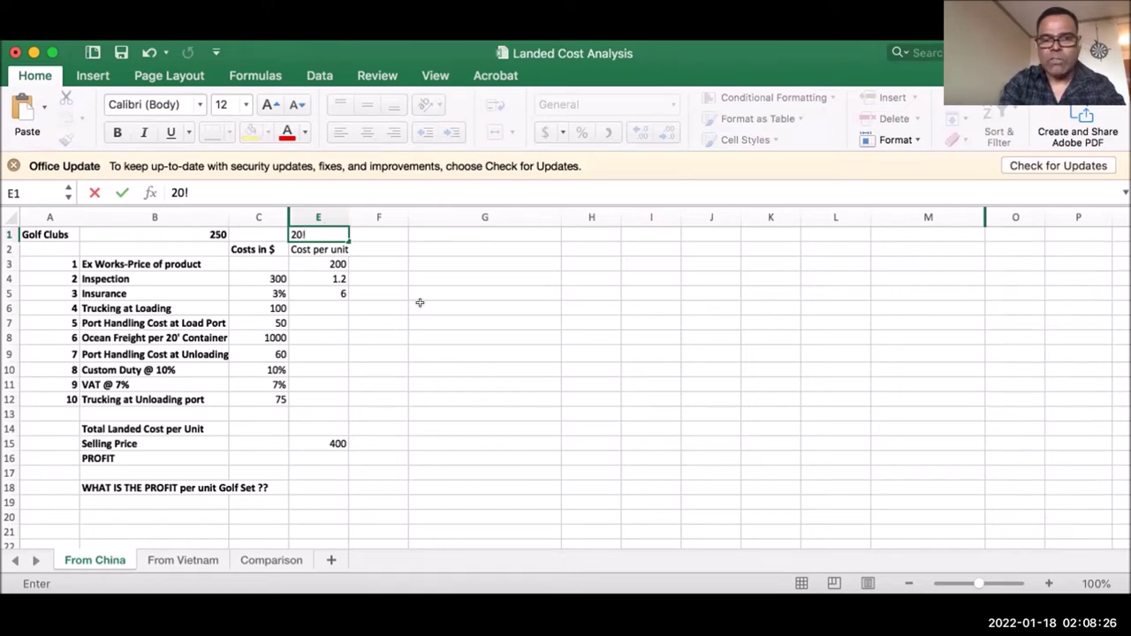
type("F")
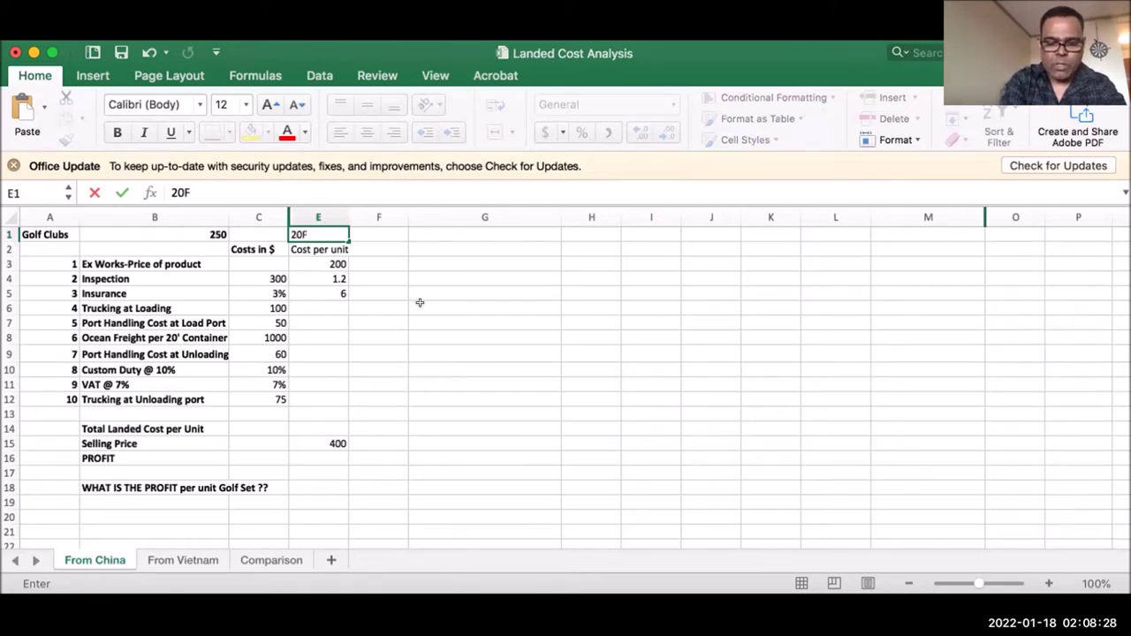
type("oot C")
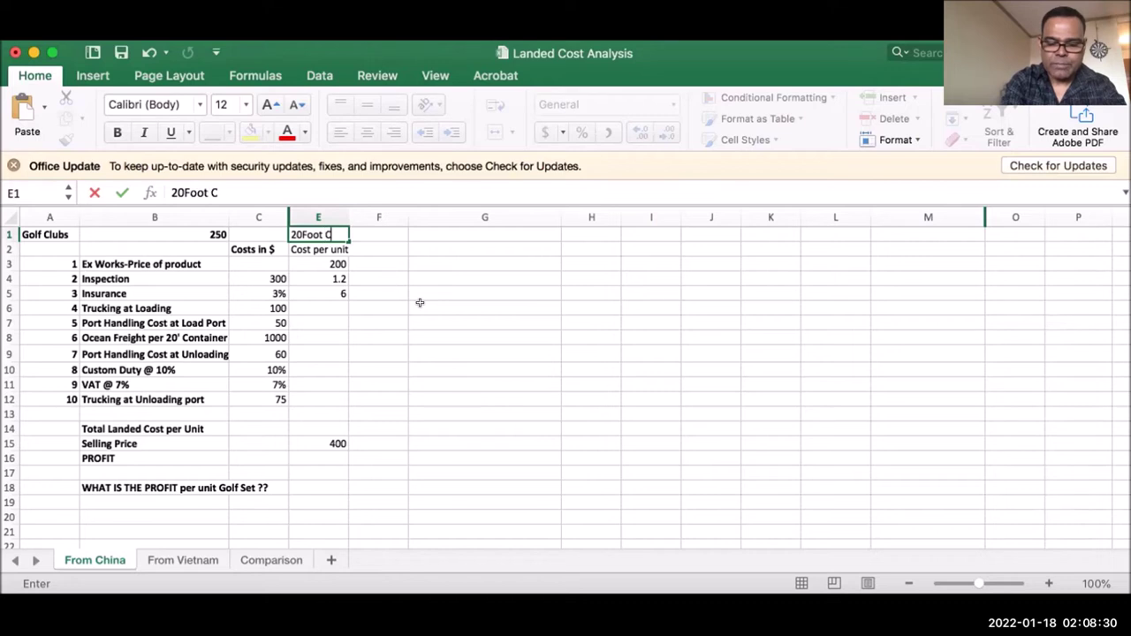
type("ontainer")
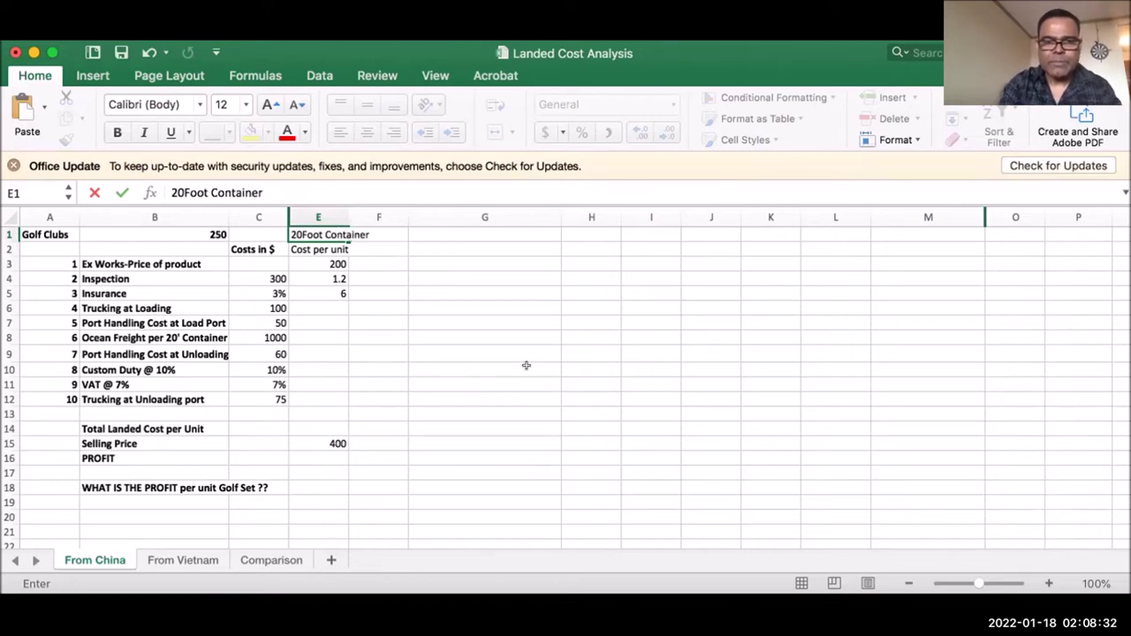
left_click(524, 368)
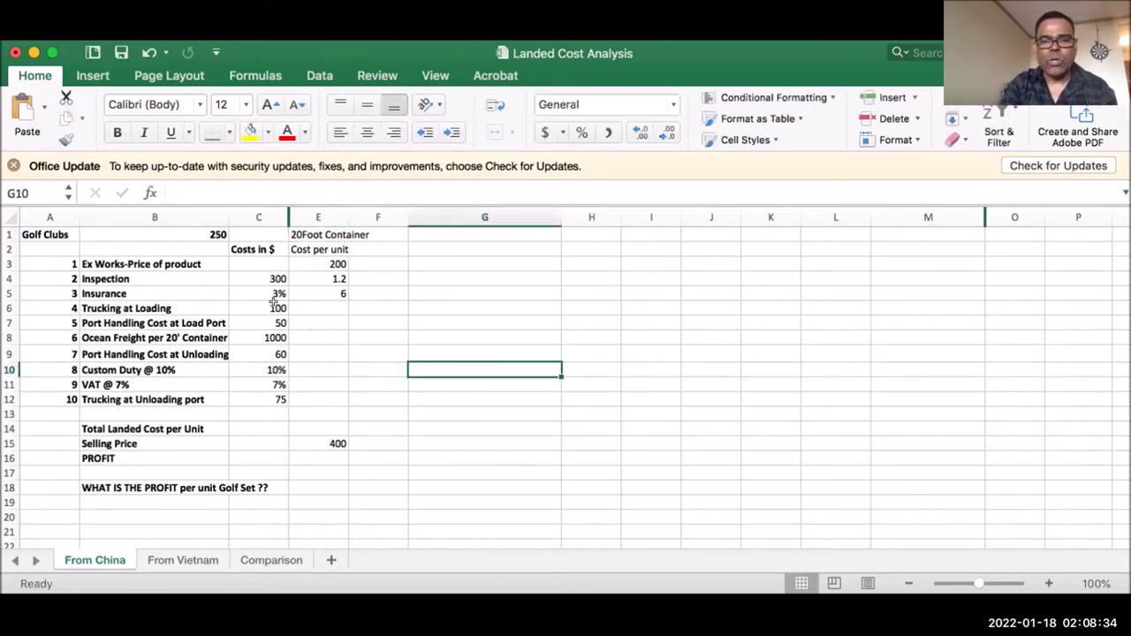
left_click(258, 304)
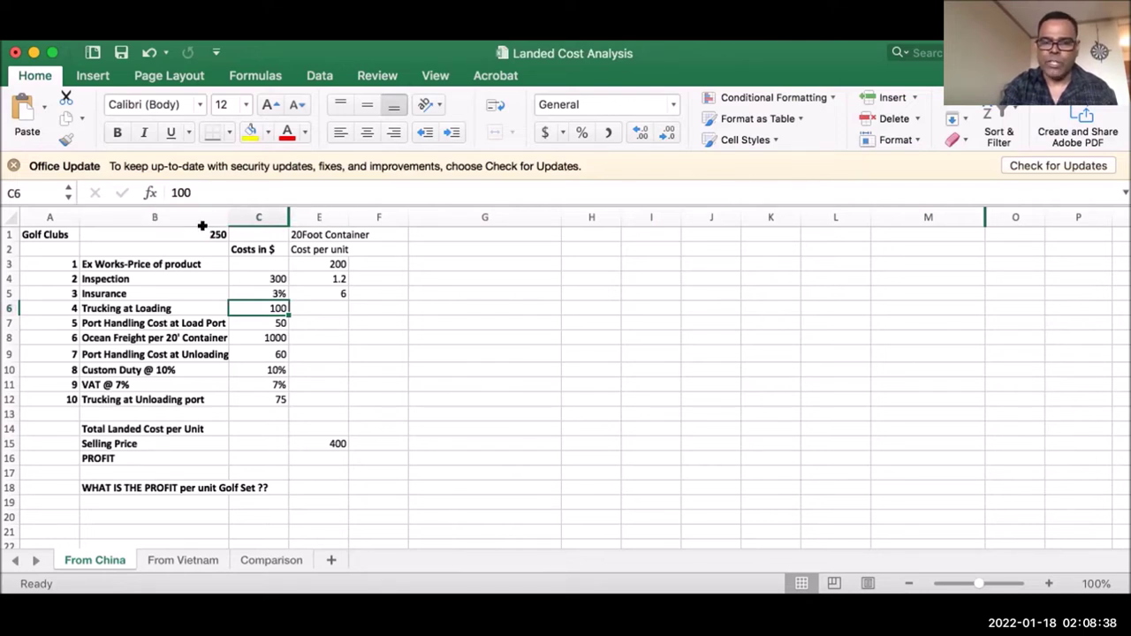
Calculate the per-unit cost of Trucking at Loading in cell E6 with the formula =C6/B1.
left_click(330, 303)
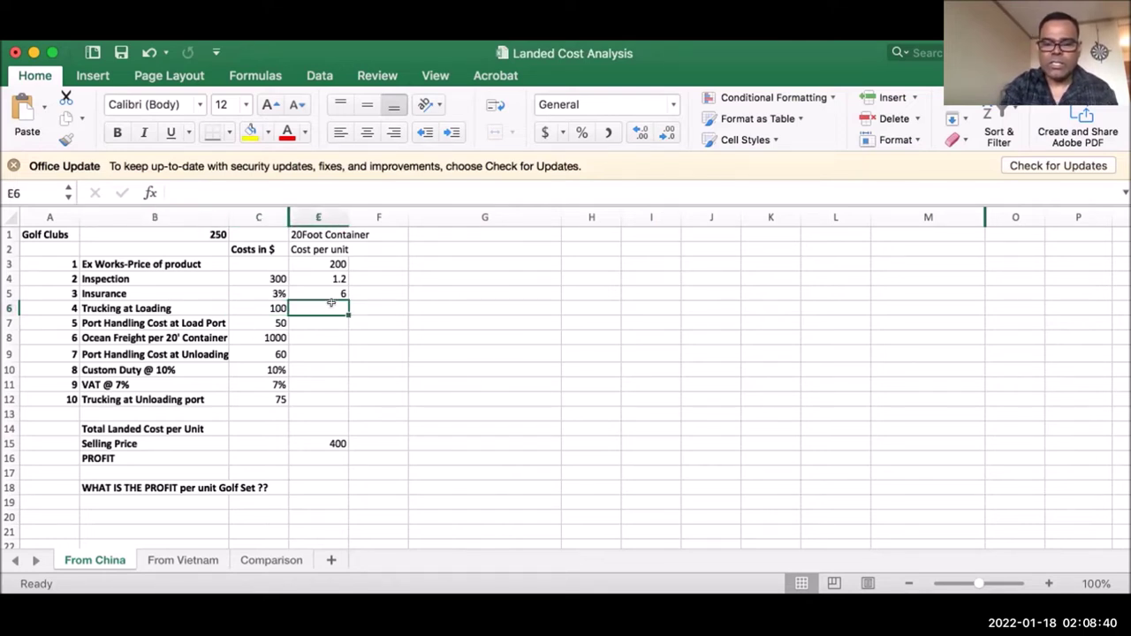
type("=")
left_click(261, 302)
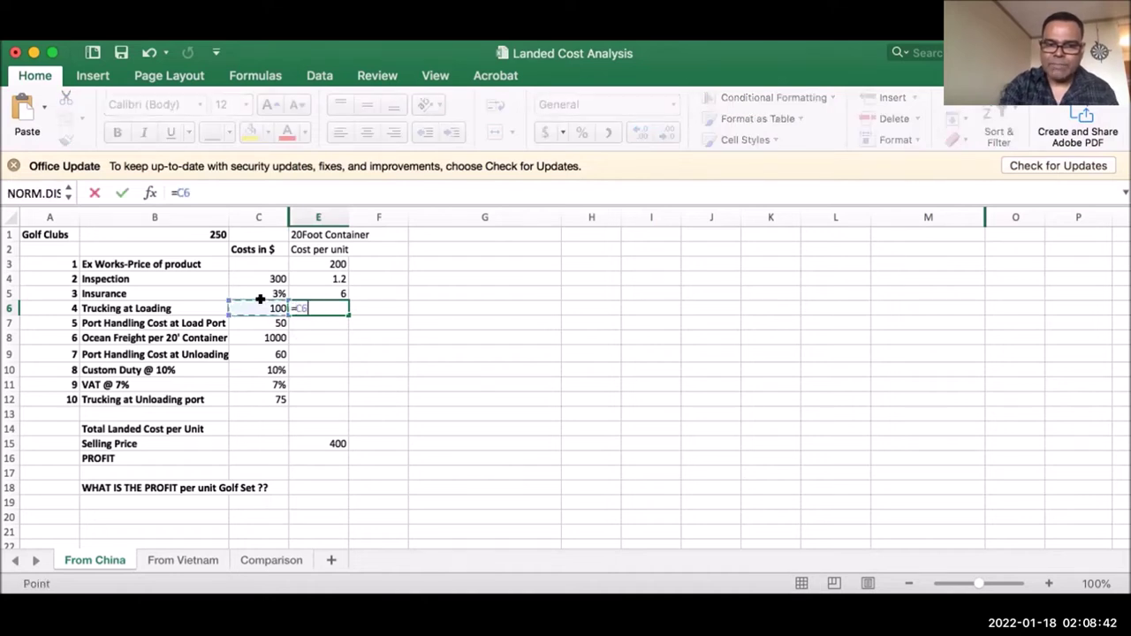
type("/")
left_click(202, 230)
key("Return")
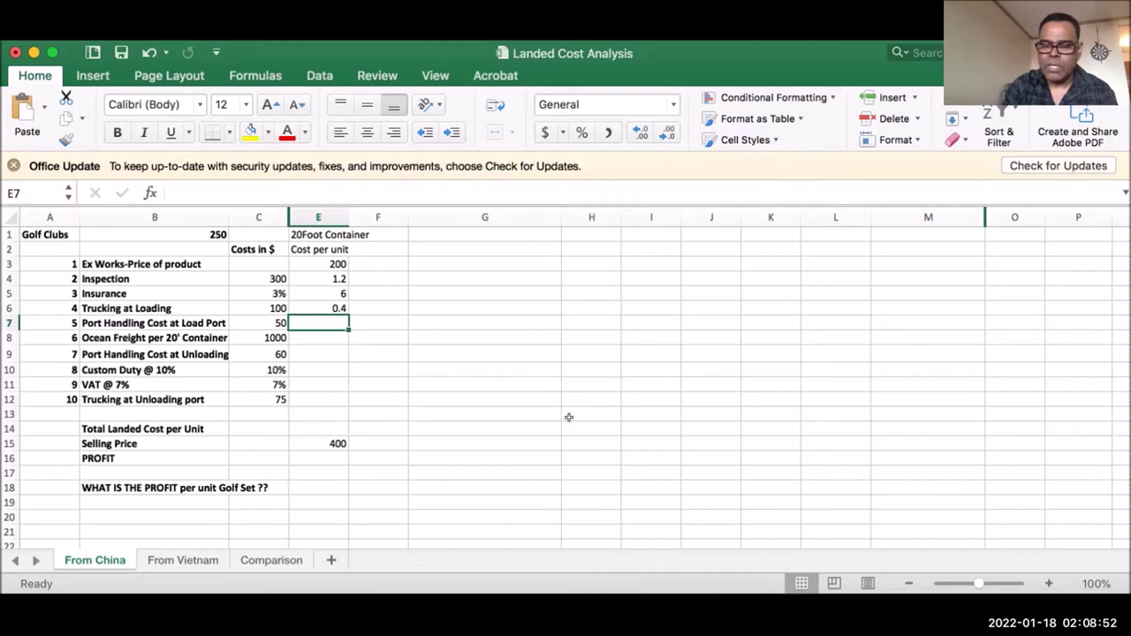
Calculate the per-unit Port Handling Cost at Load Port in cell E7 with the formula =C7/B1.
left_click(410, 379)
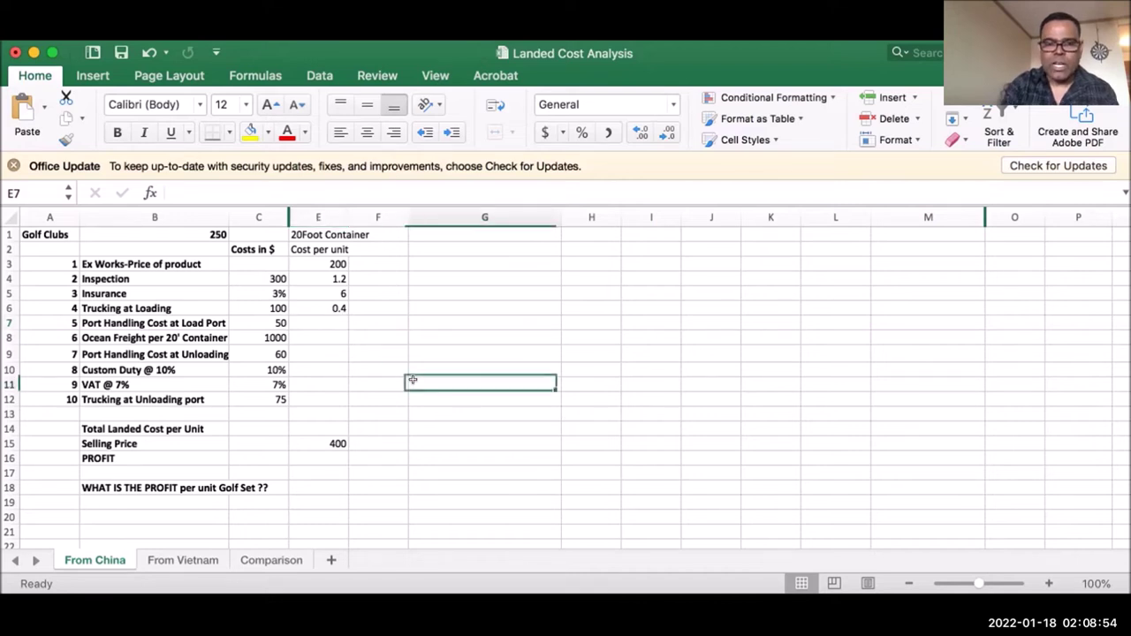
left_click(324, 318)
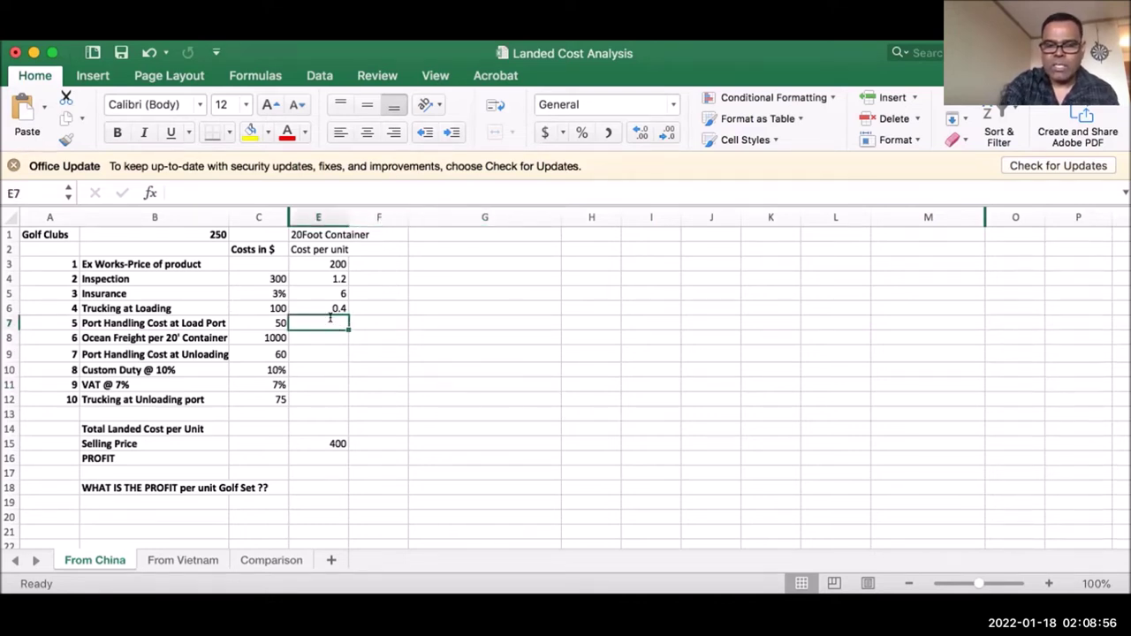
type("=")
left_click(265, 318)
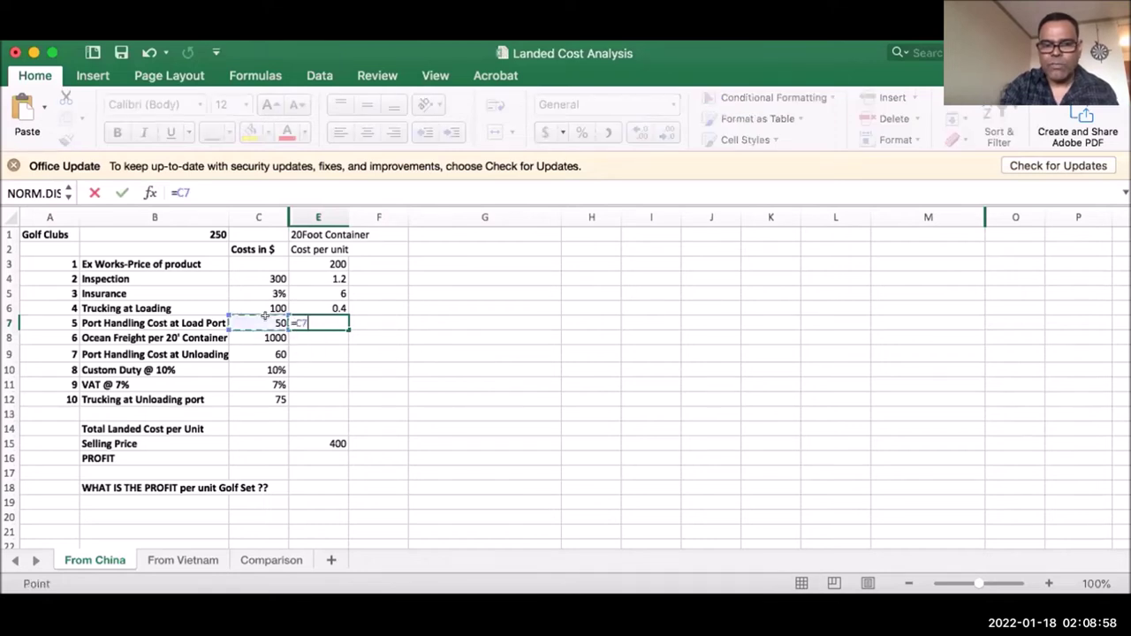
type("/")
left_click(203, 229)
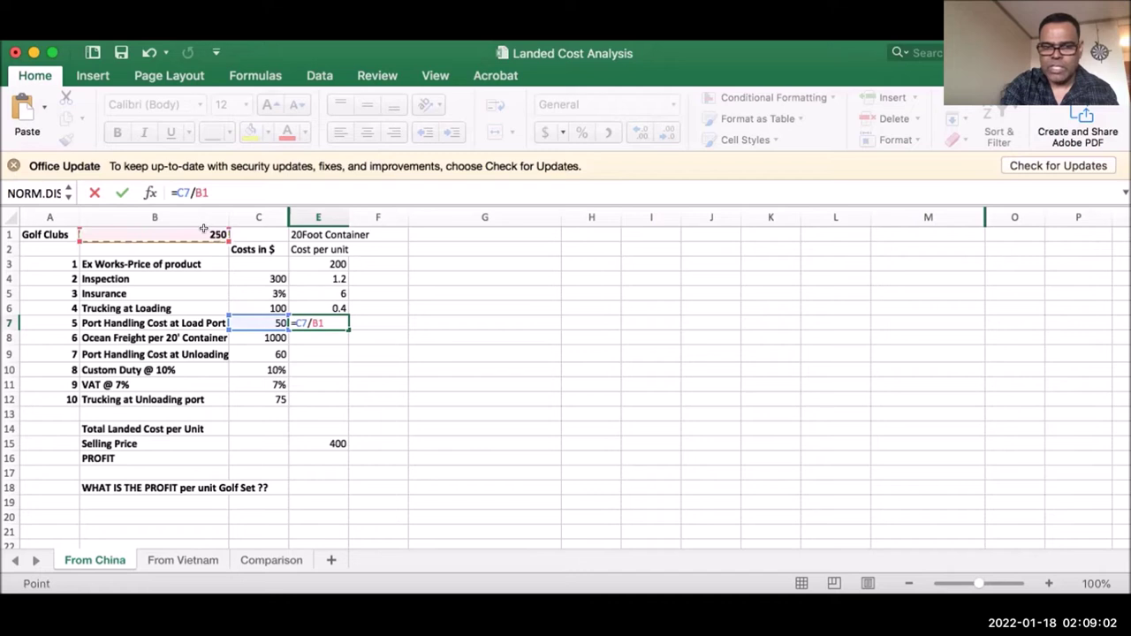
key("Return")
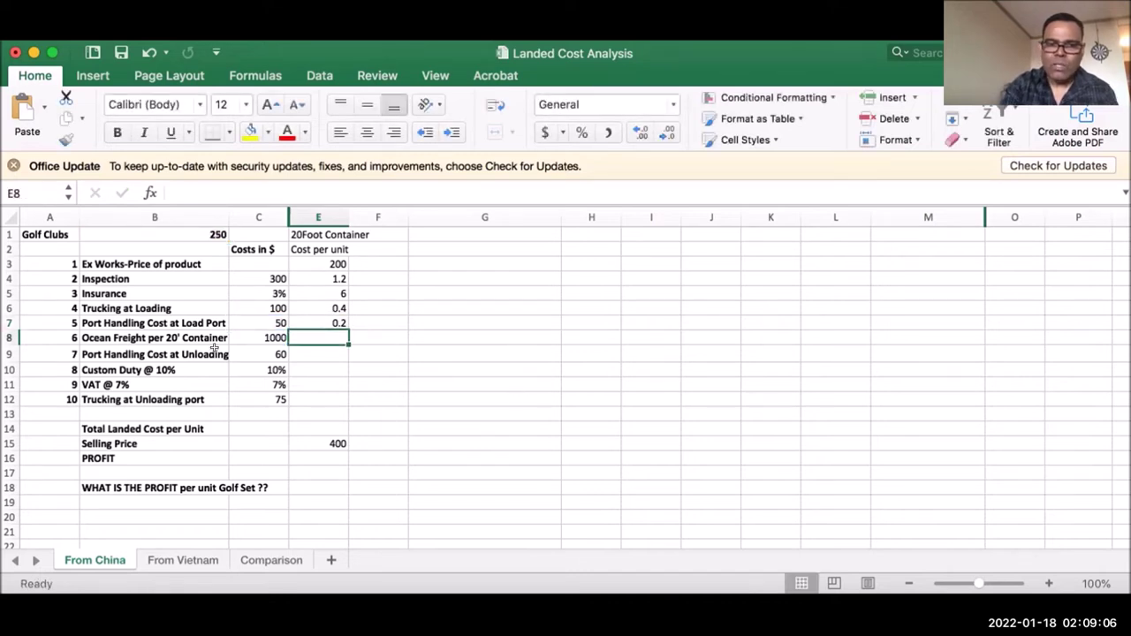
Calculate the per-unit ocean freight cost in cell E8 with the formula =C8/B1.
type("=")
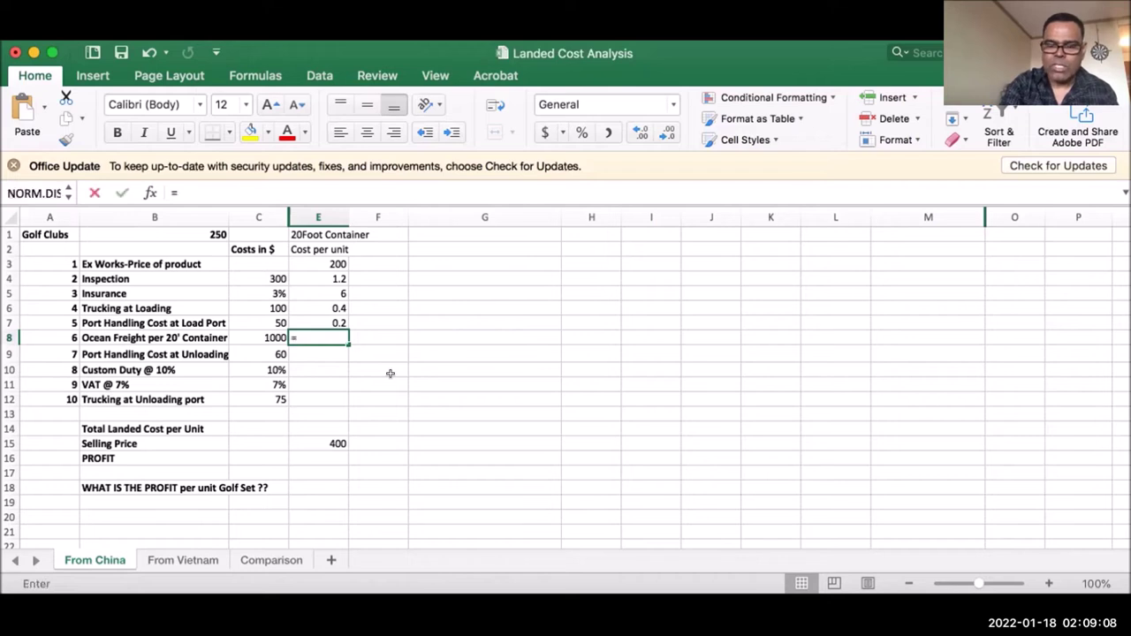
left_click(262, 333)
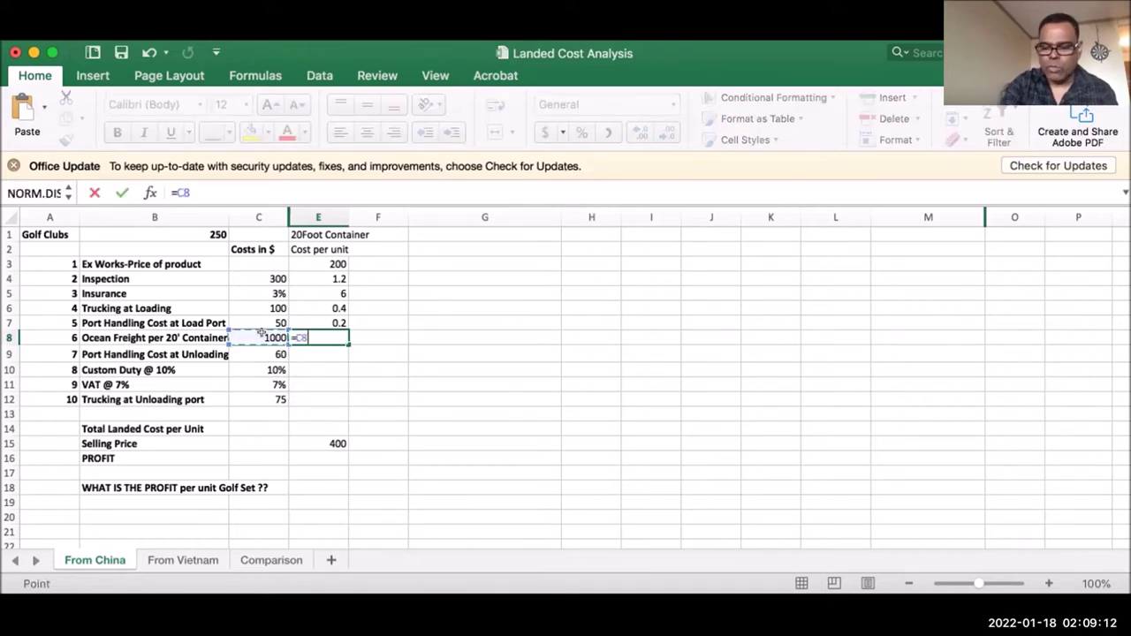
type("/")
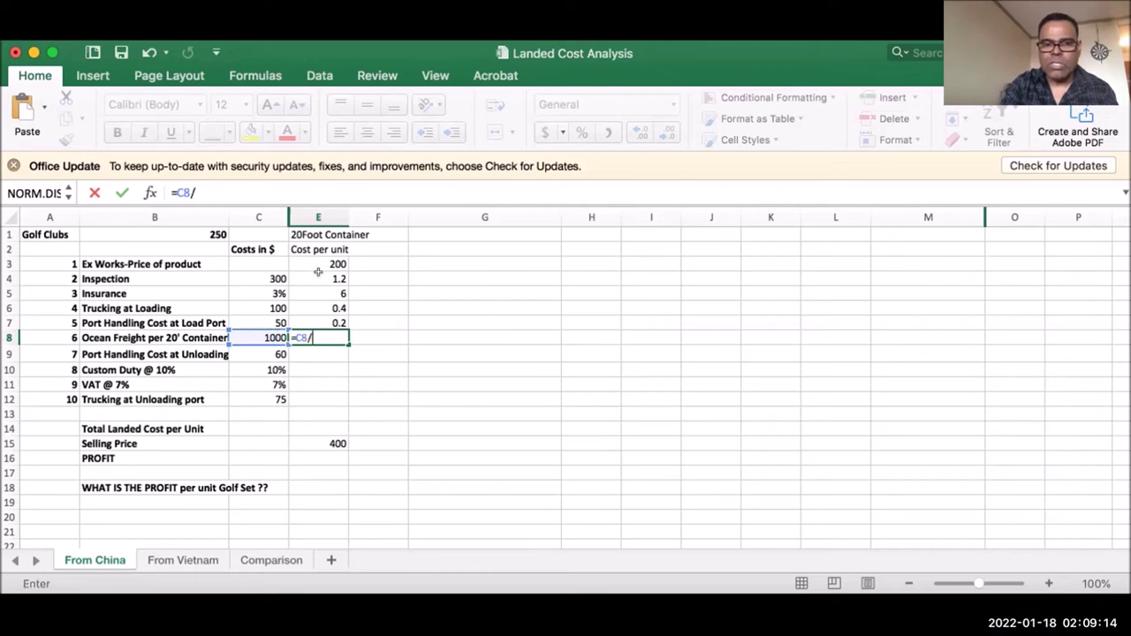
left_click(202, 229)
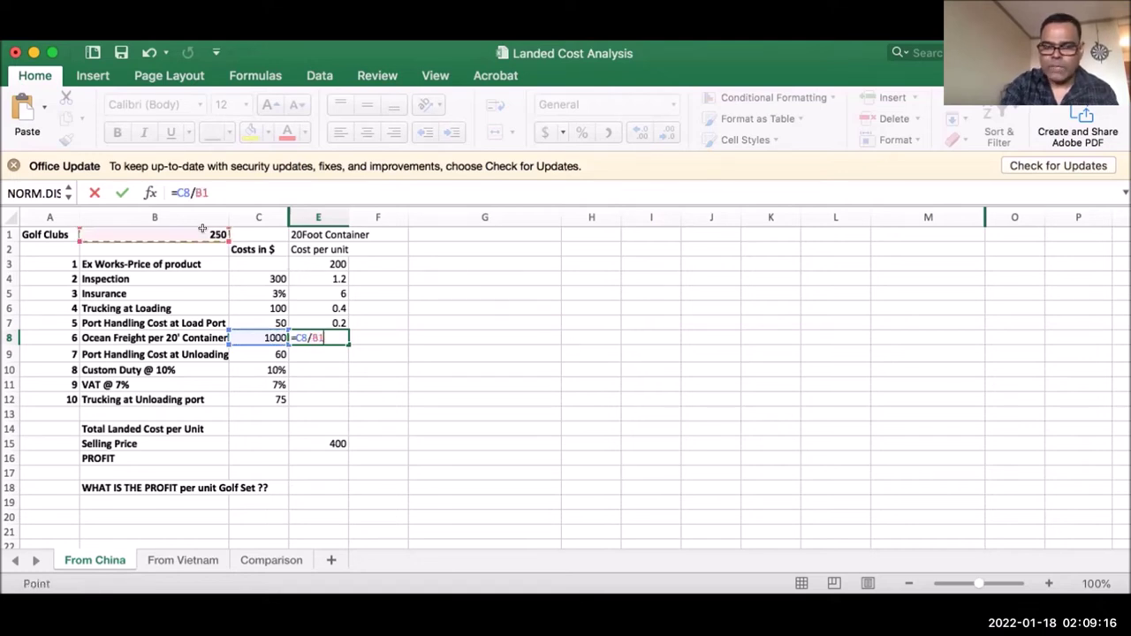
key("Return")
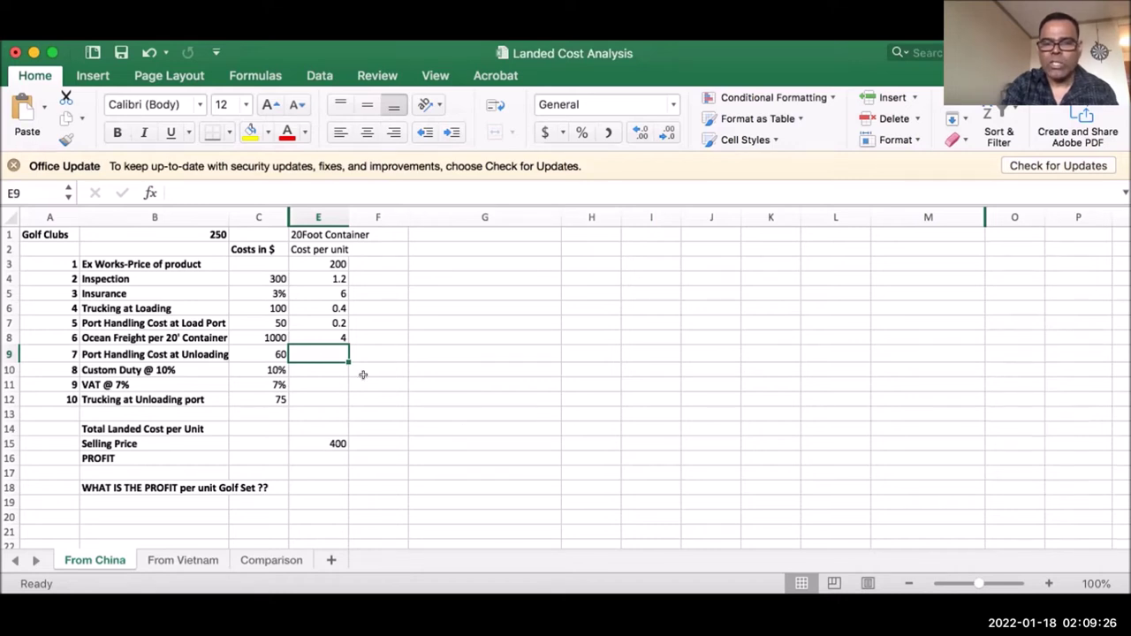
Calculate the per-unit Port Handling Cost at Unloading in cell E9 with the formula =C9/B1.
type("=")
left_click(263, 346)
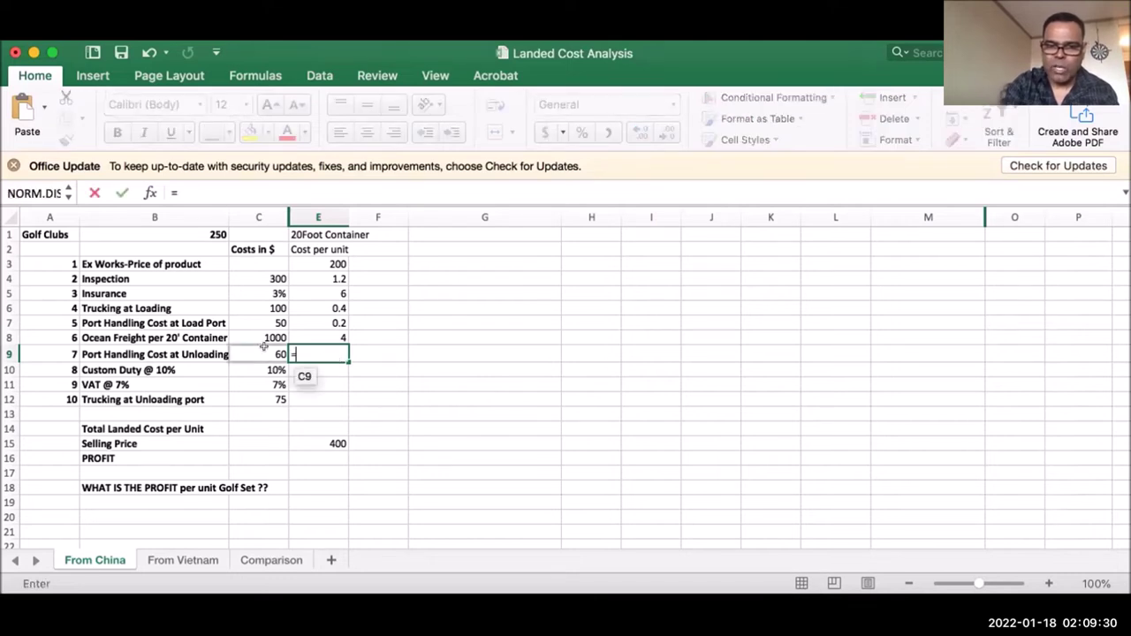
type("/")
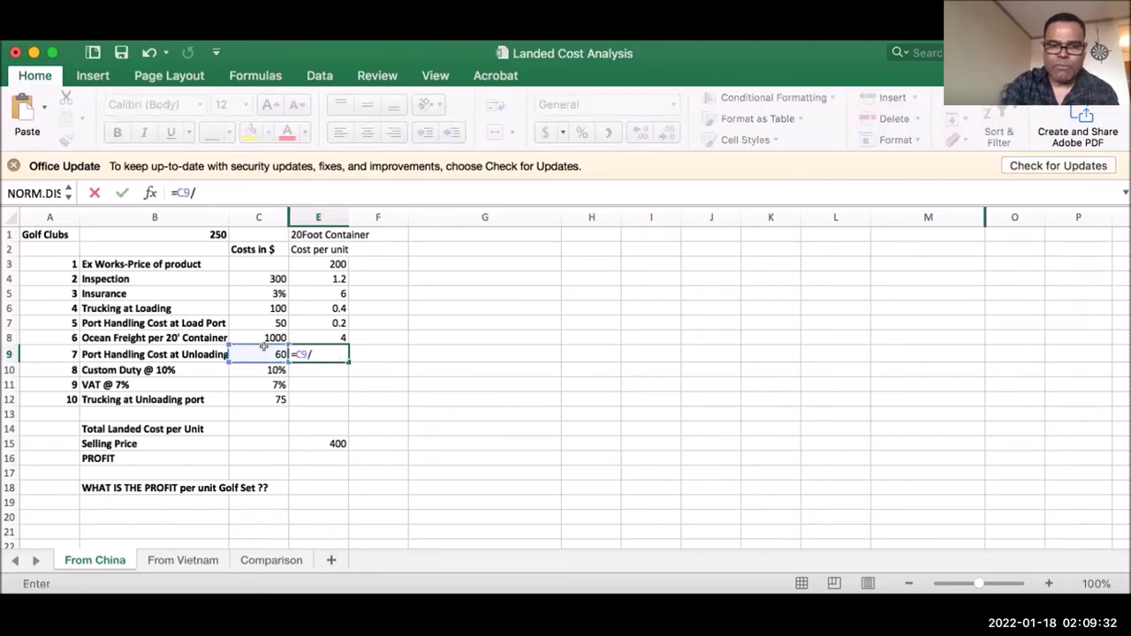
left_click(204, 229)
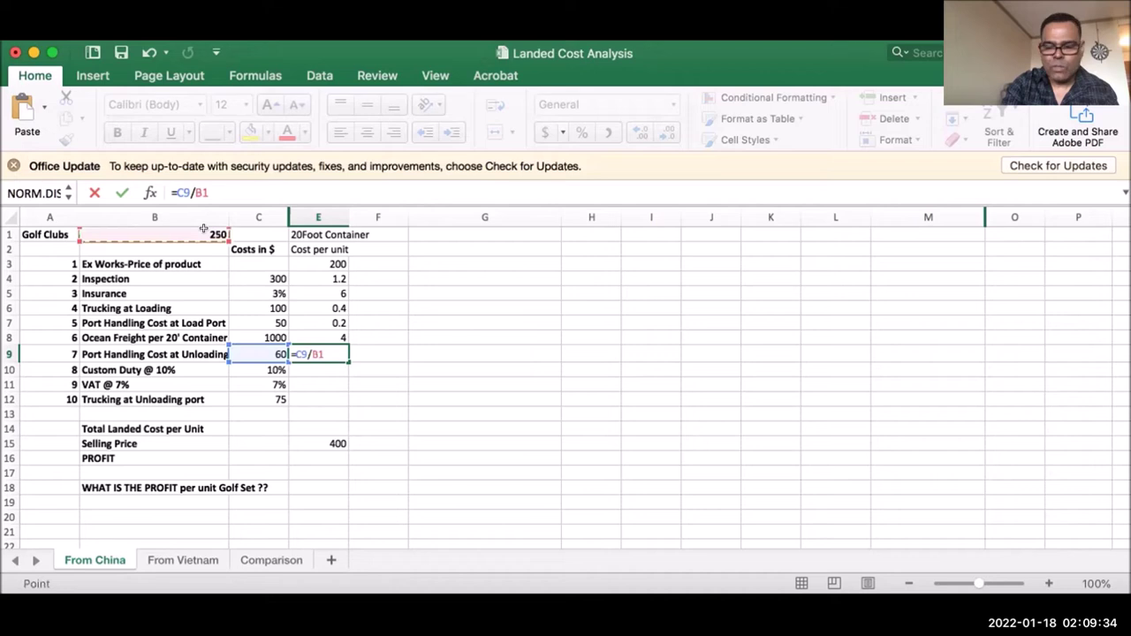
key("Return")
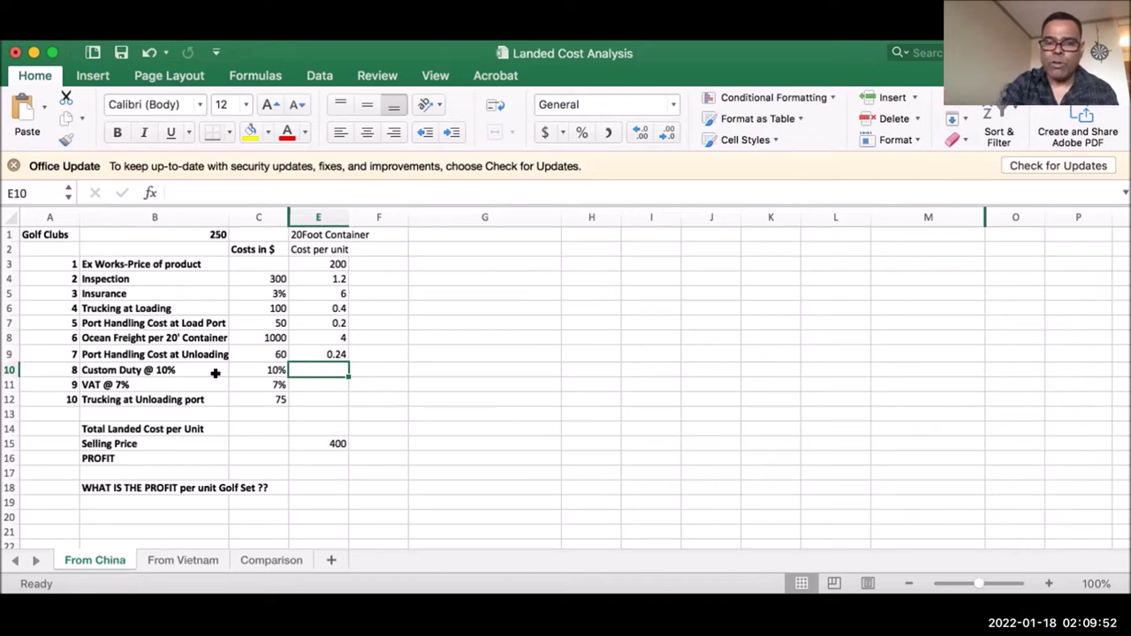
Calculate the per-unit custom duty in cell E10 as 10% of the product price with the formula =10%*E3.
left_click(331, 256)
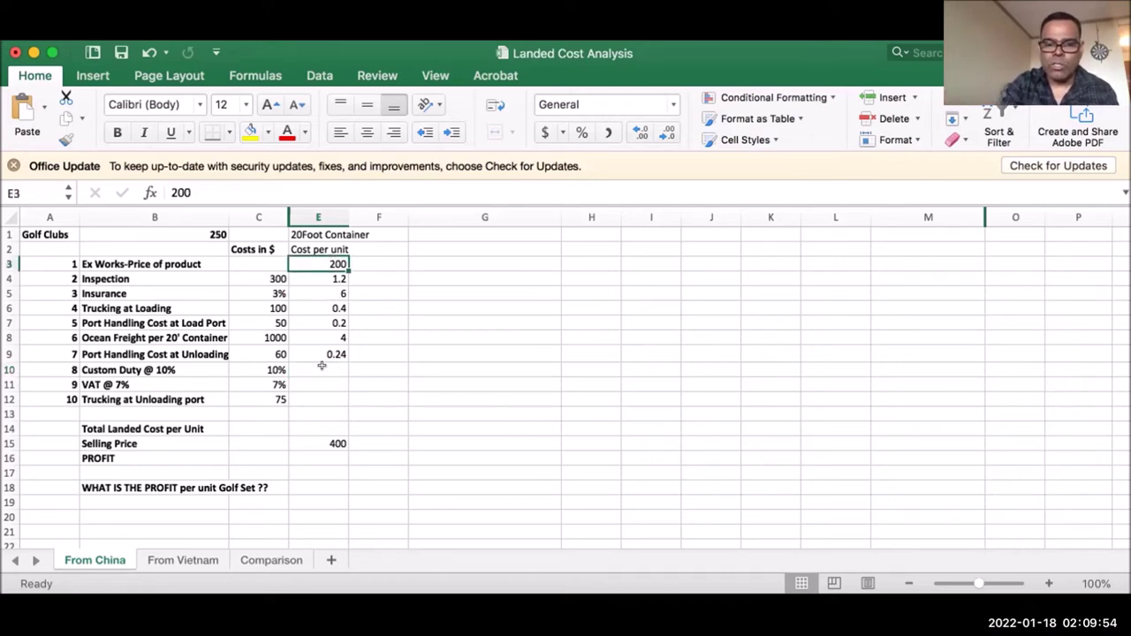
left_click(333, 363)
type("=1")
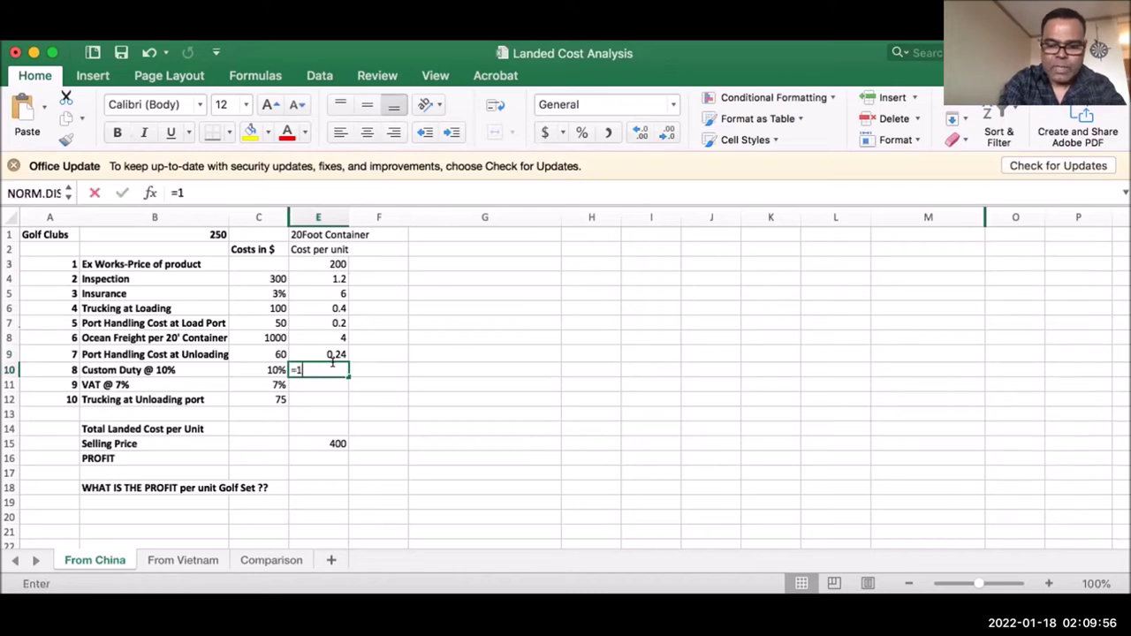
type("0%")
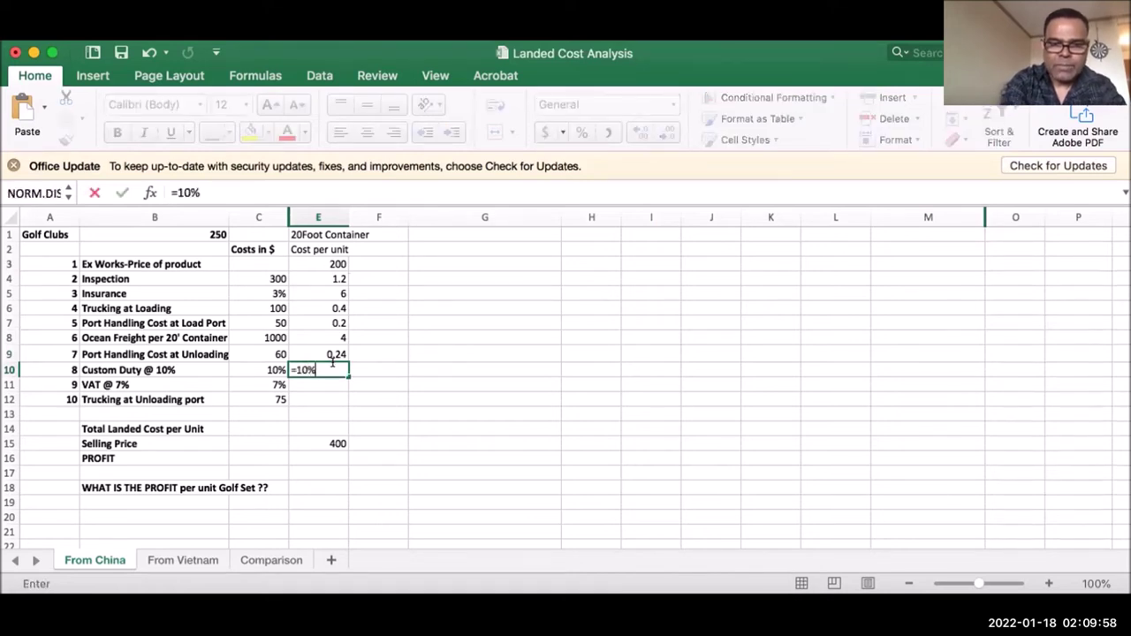
type("*")
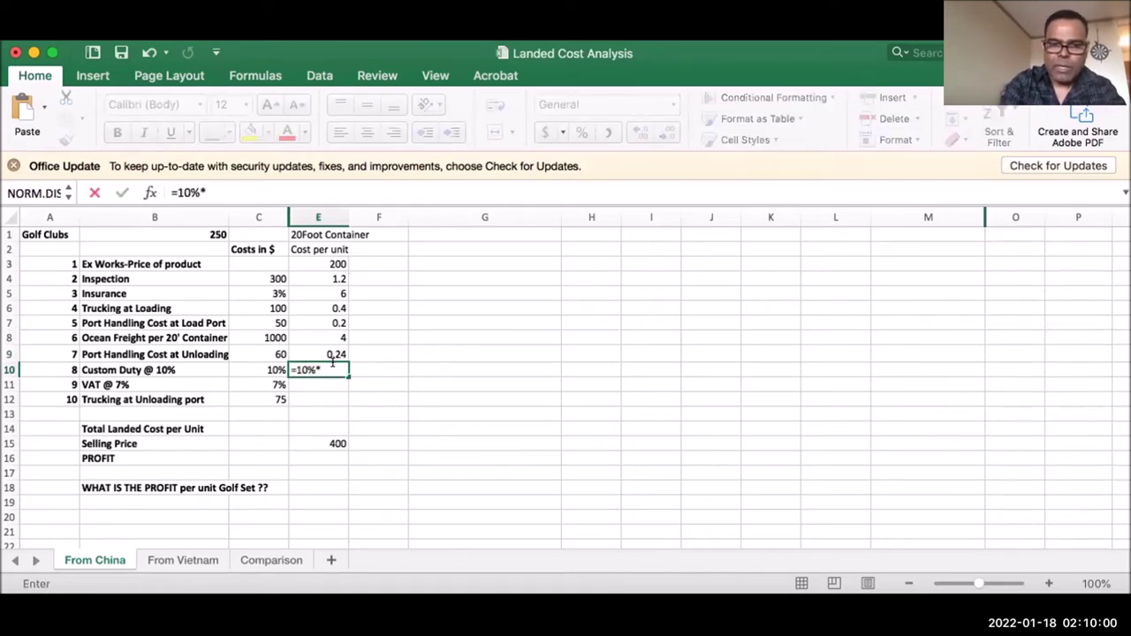
left_click(332, 260)
key("Return")
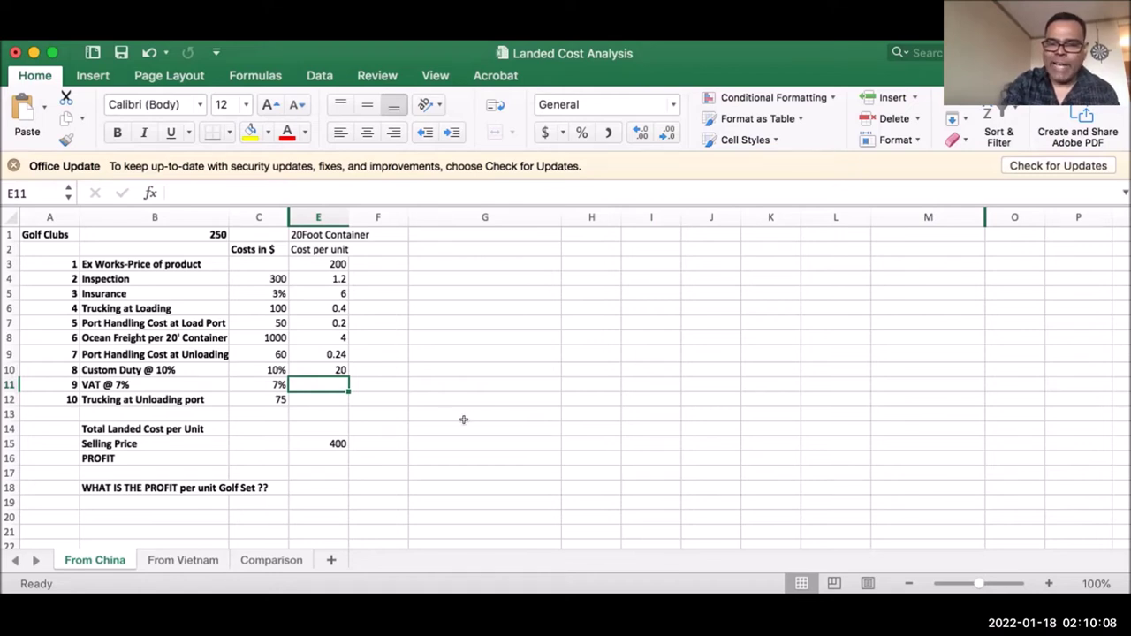
Calculate the per-unit VAT in cell E11 by multiplying the rate in C11 by the product price in E3.
type("=")
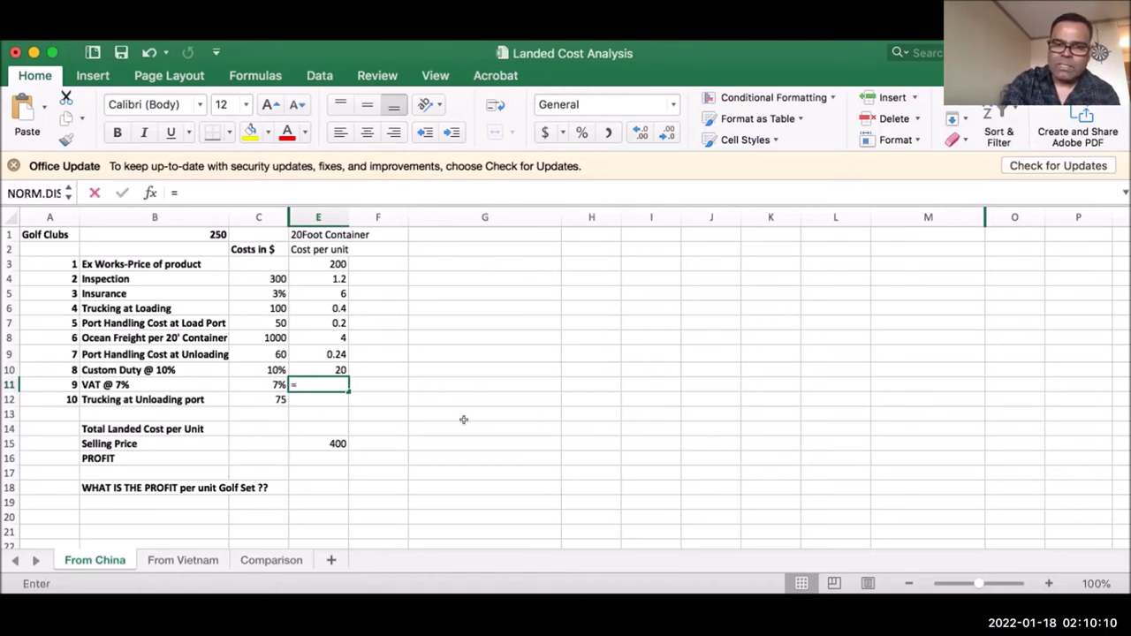
left_click_drag(335, 387, 265, 381)
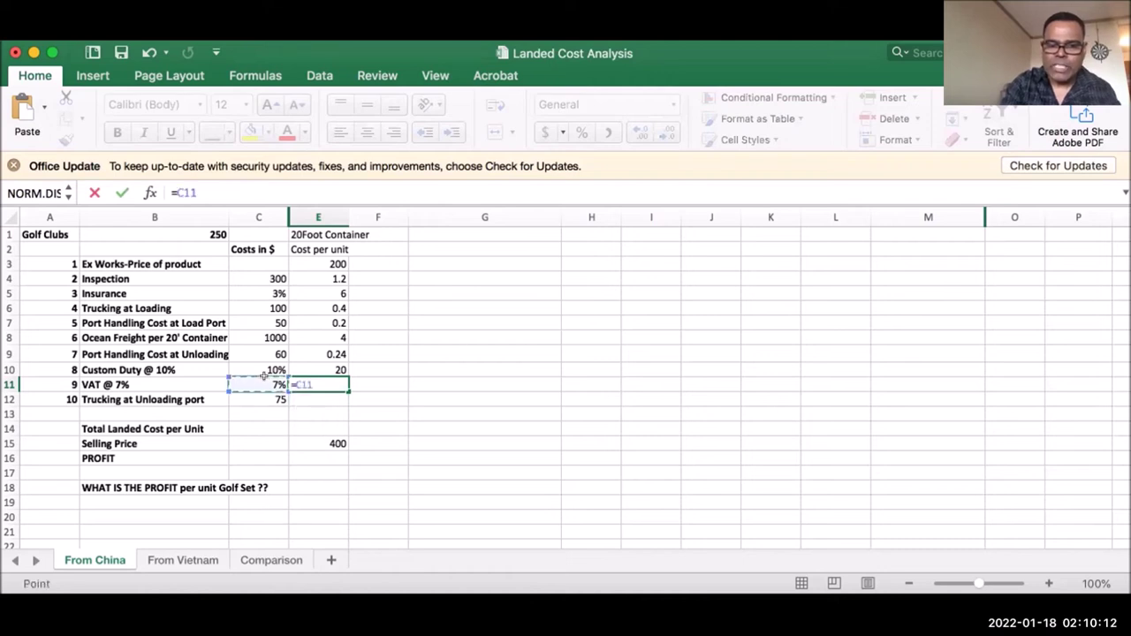
left_click(332, 259)
key("Return")
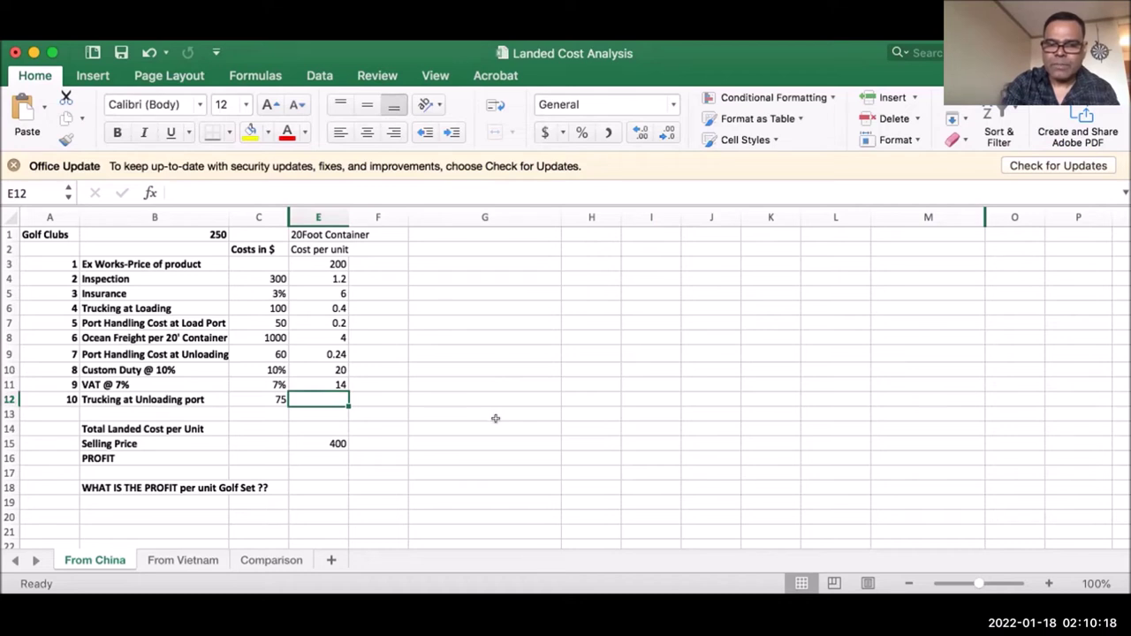
Calculate the per-unit cost of Trucking at Unloading port in cell E12 with the formula =C12/B1.
left_click(496, 422)
left_click(334, 394)
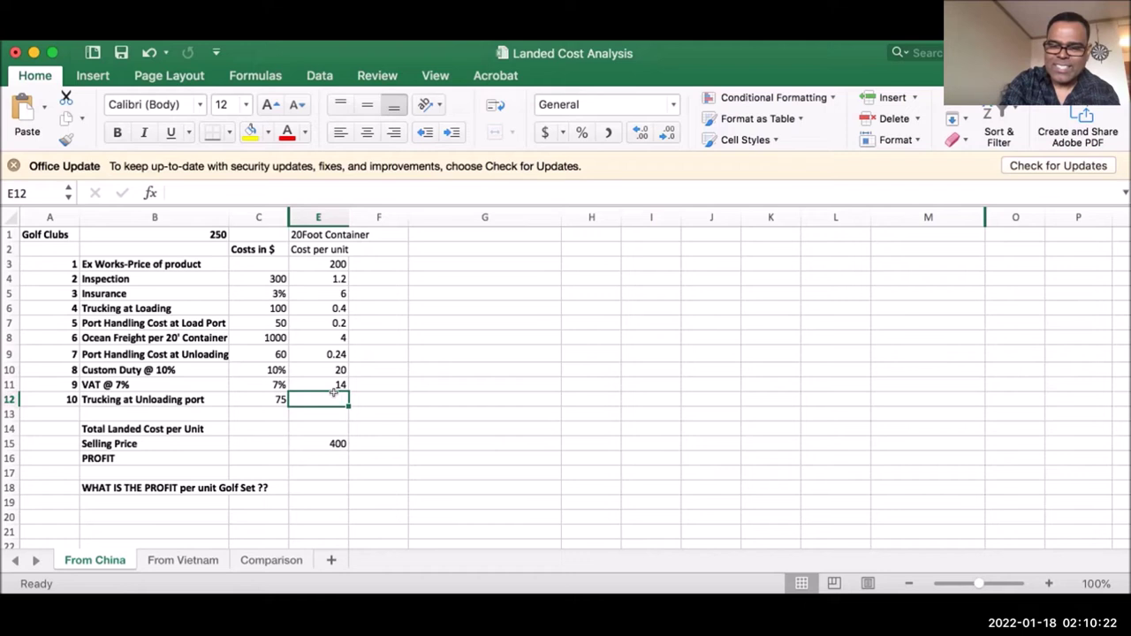
type("=")
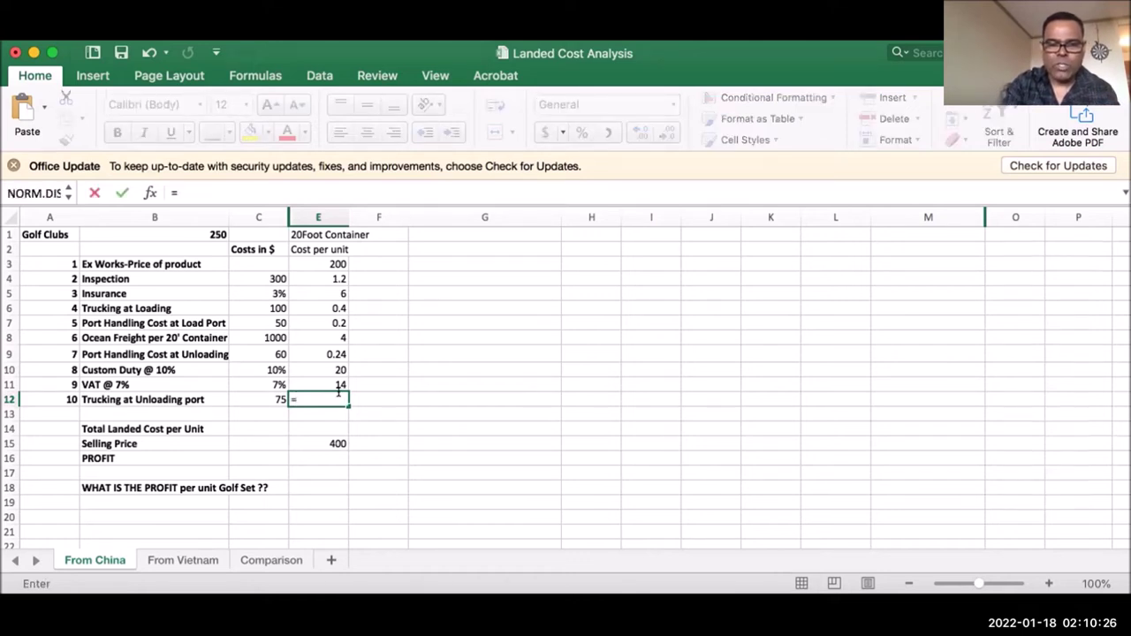
left_click(263, 393)
type("/")
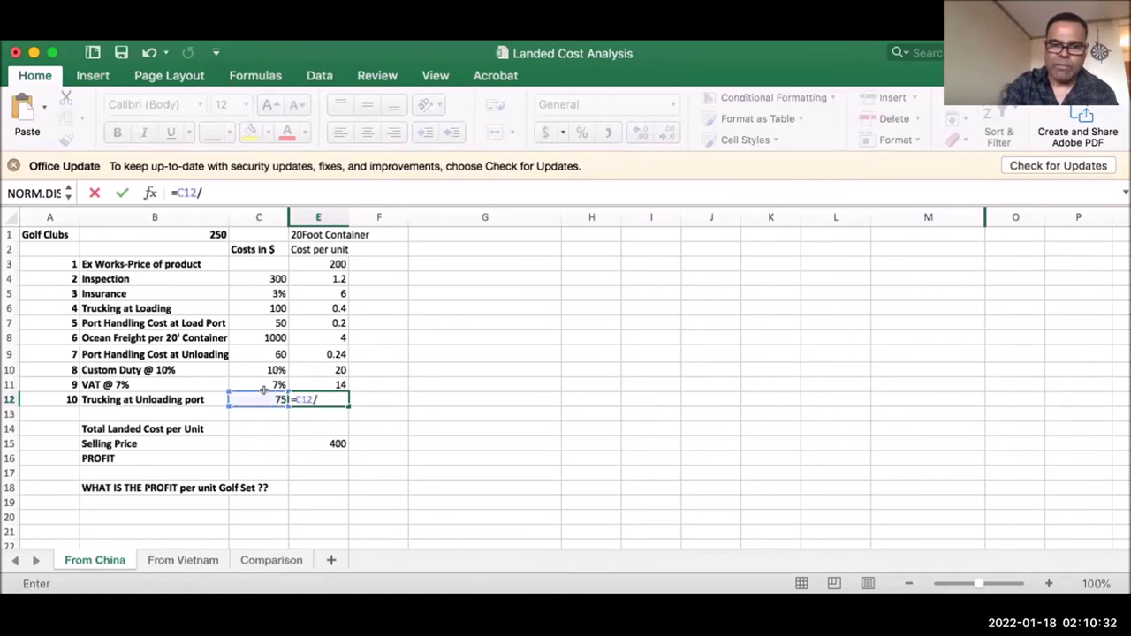
left_click(200, 232)
key("Return")
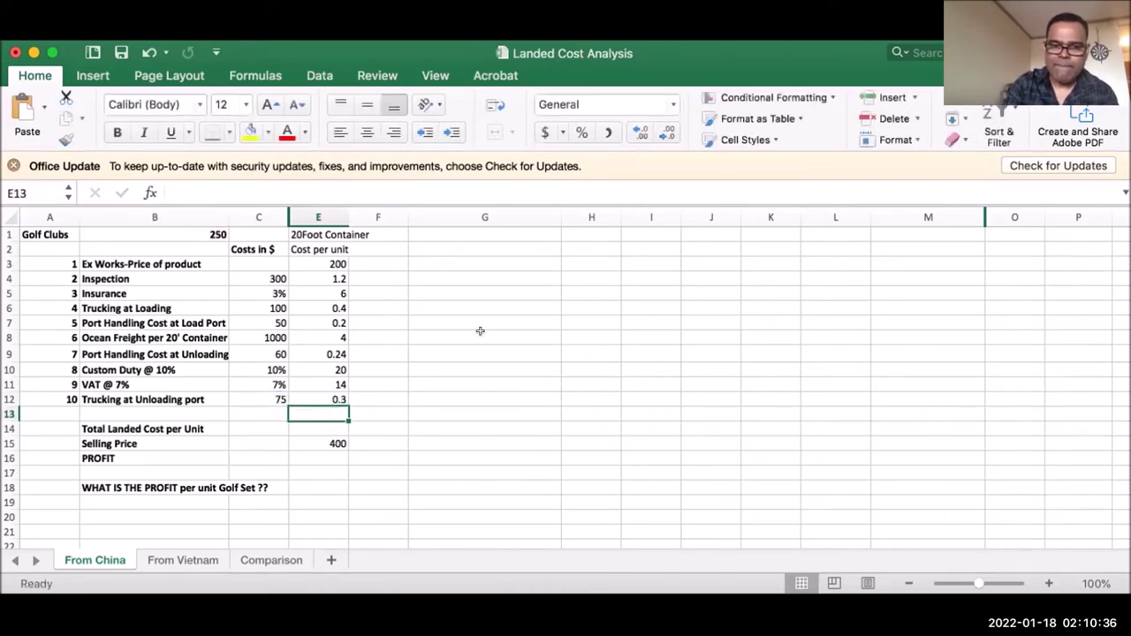
Total all ten per-unit costs in cell E13 with the formula =SUM(E3:E12).
left_click(496, 439)
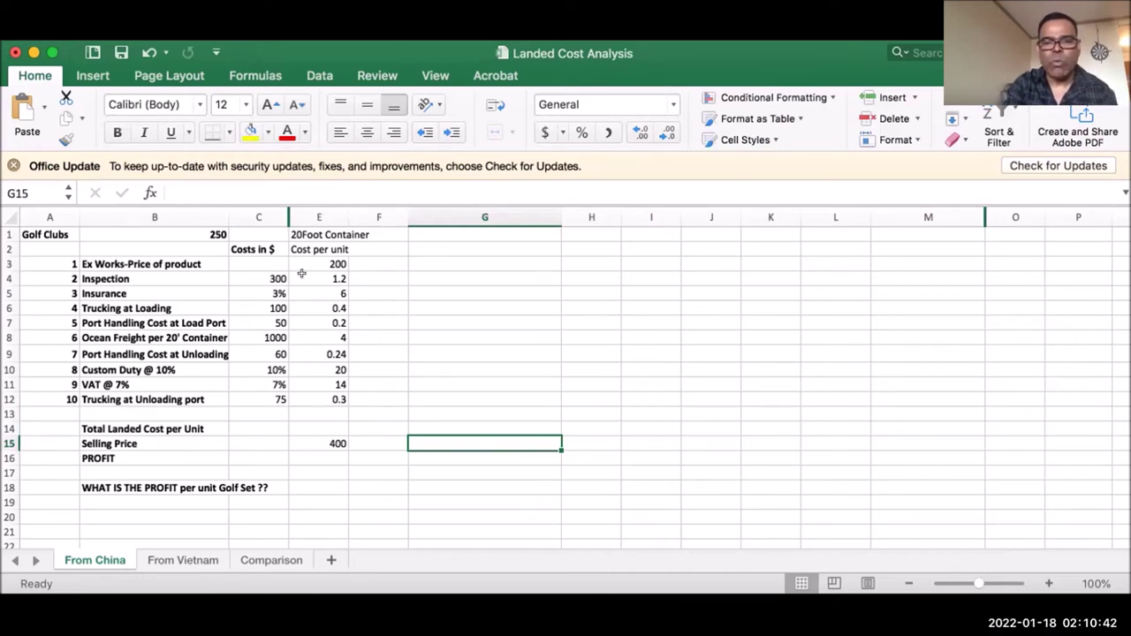
left_click(323, 408)
type("=sum")
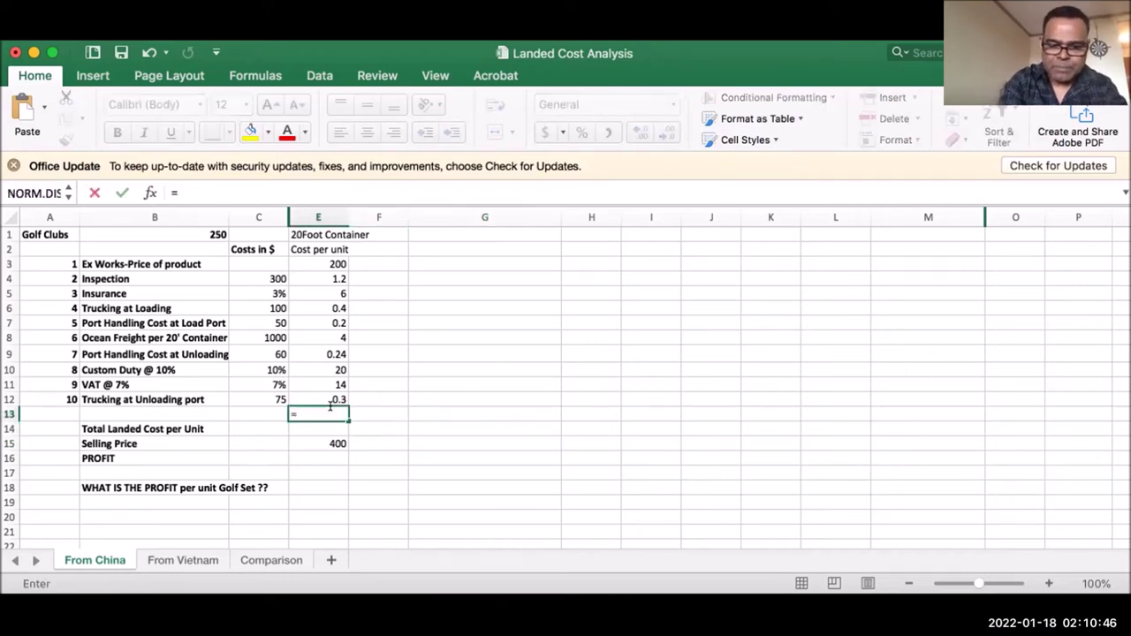
double_click(317, 449)
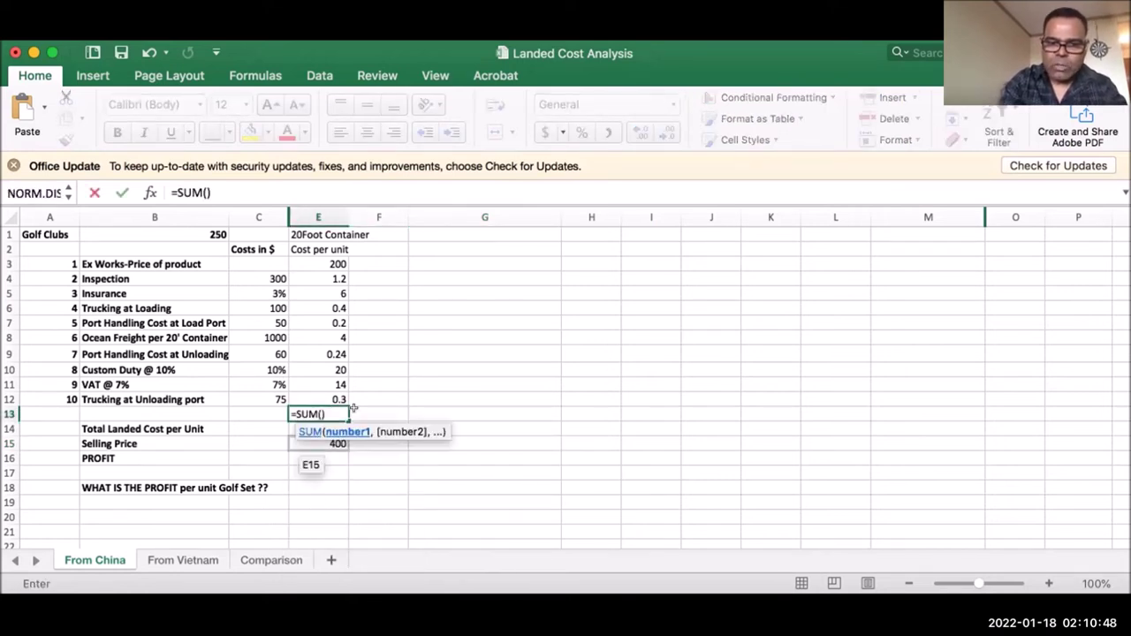
left_click(332, 256)
key("shift+Down")
key("shift+Down")
key("shift+Down")
key("shift+Down")
key("shift+Down")
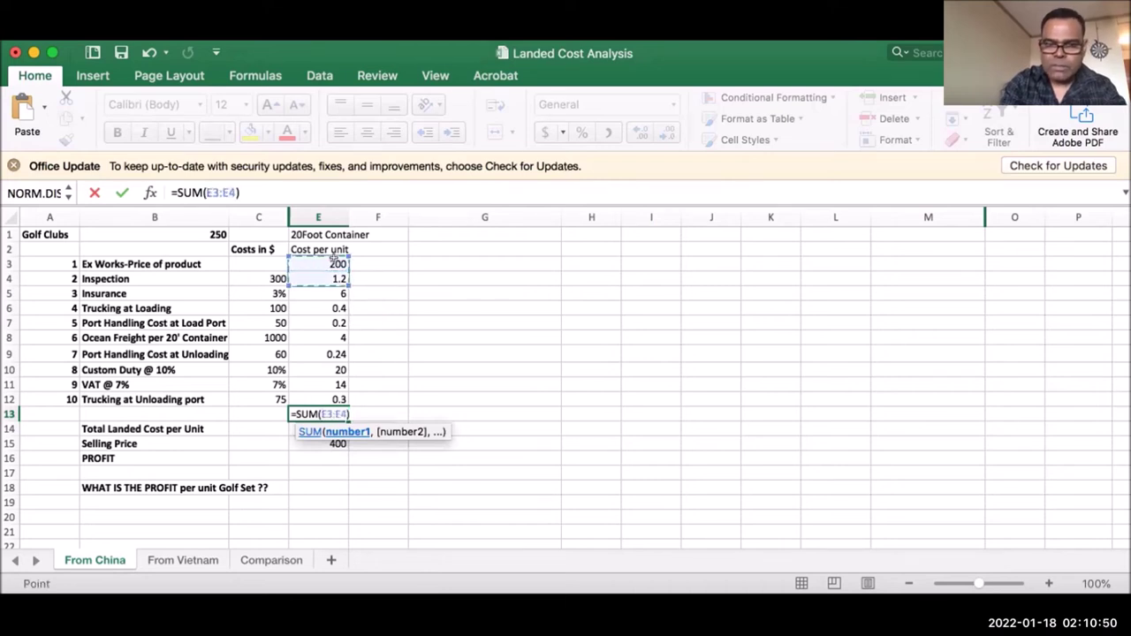
key("shift+Down")
key("shift+Down")
key("shift+Down")
key("shift+Down")
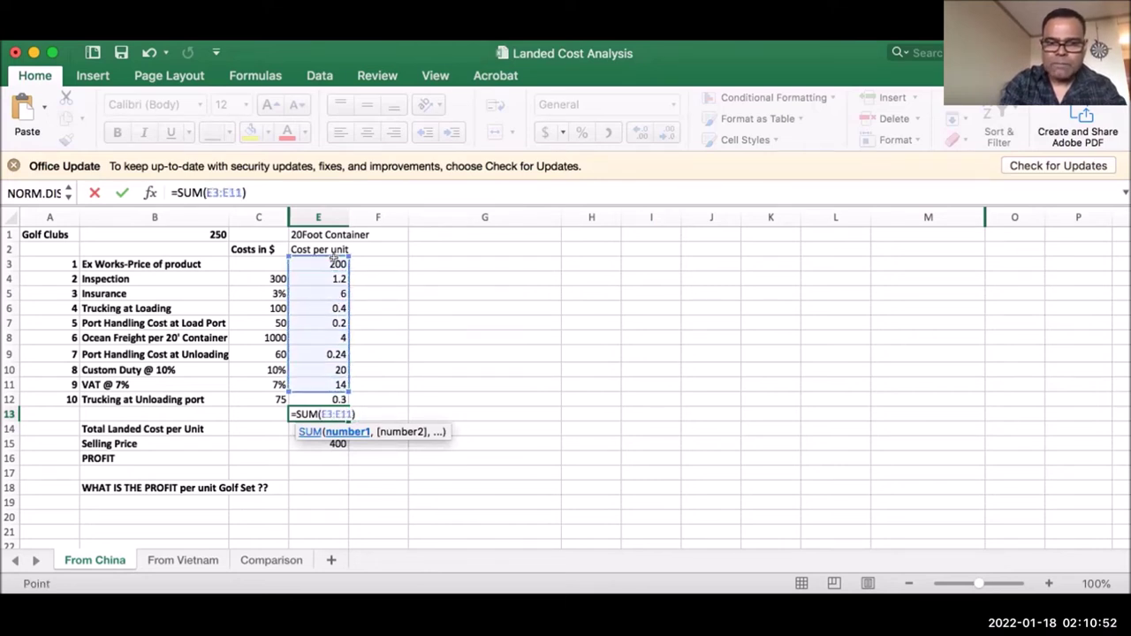
key("Return")
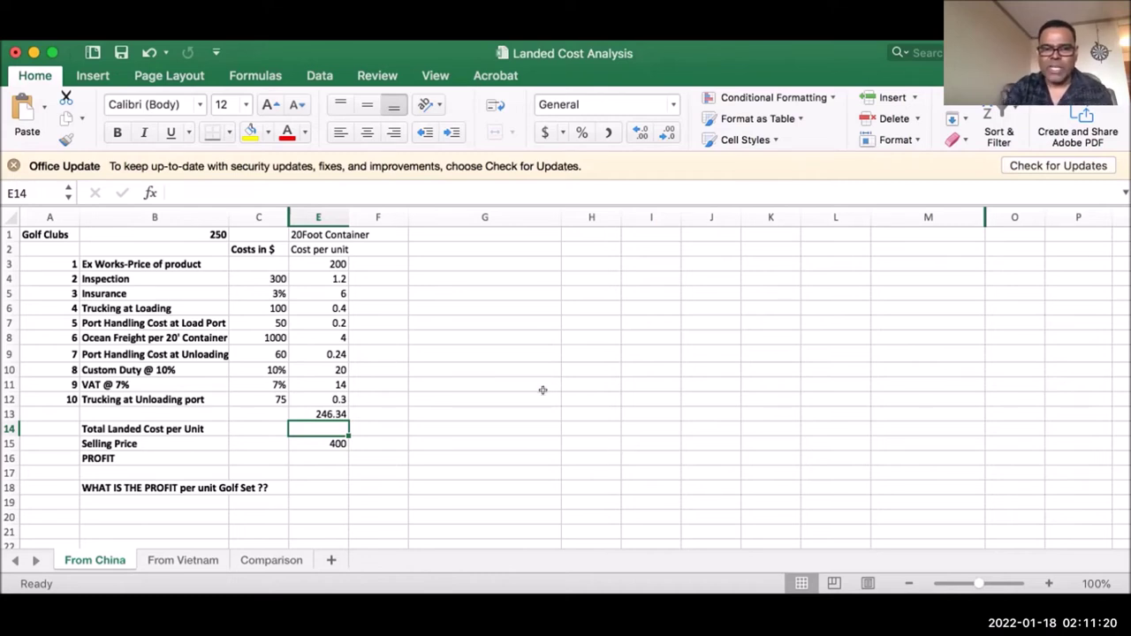
left_click(319, 231)
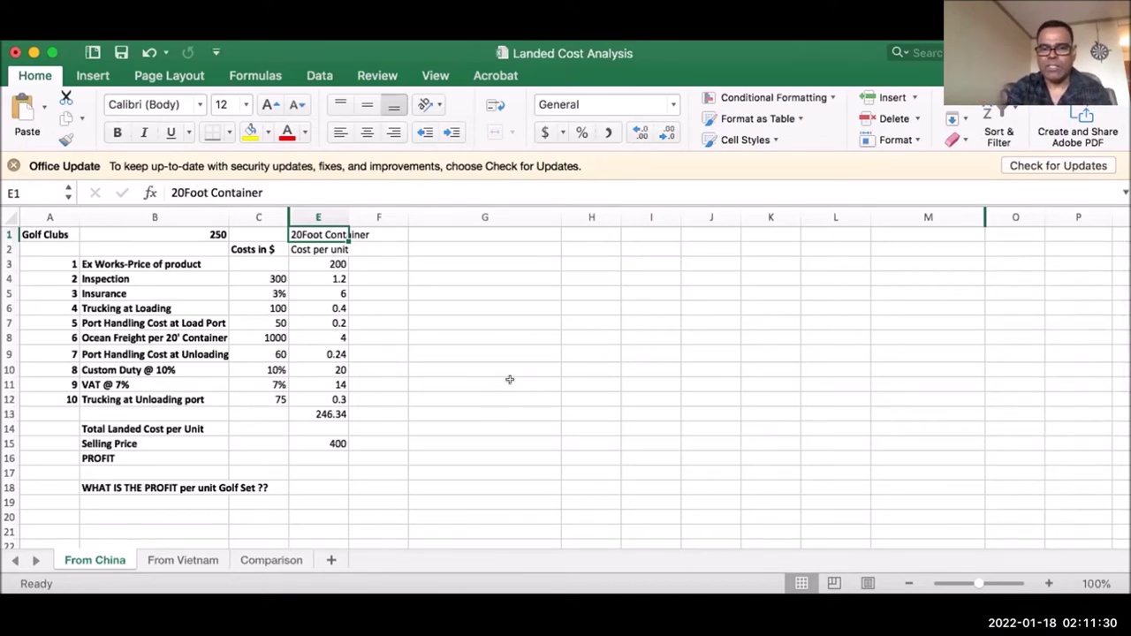
left_click(498, 439)
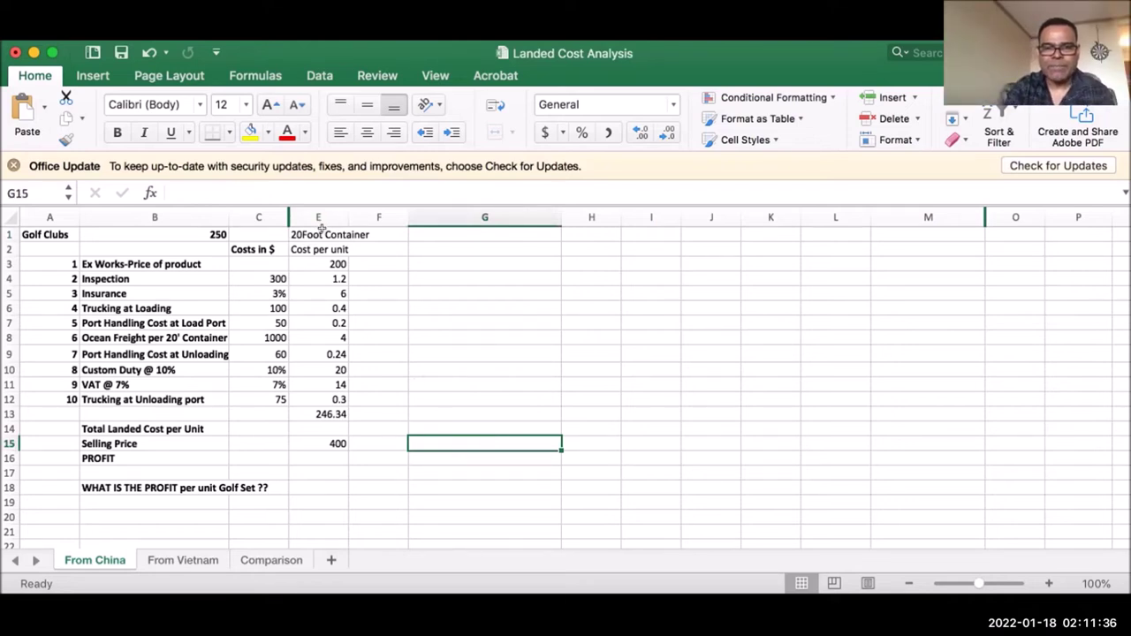
left_click(483, 305)
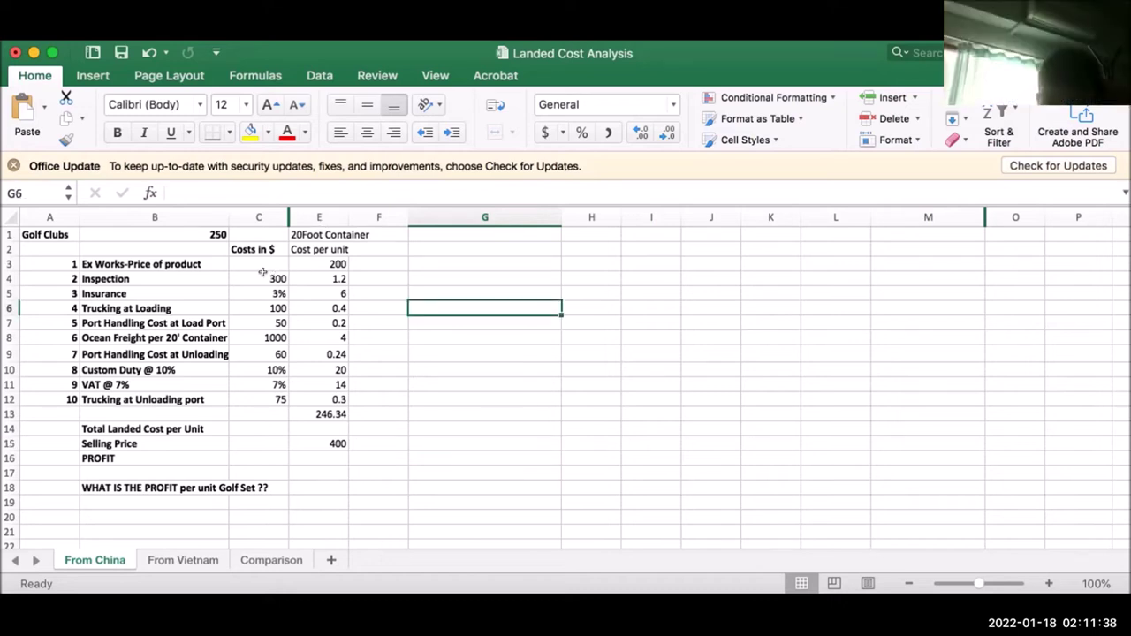
left_click(262, 275)
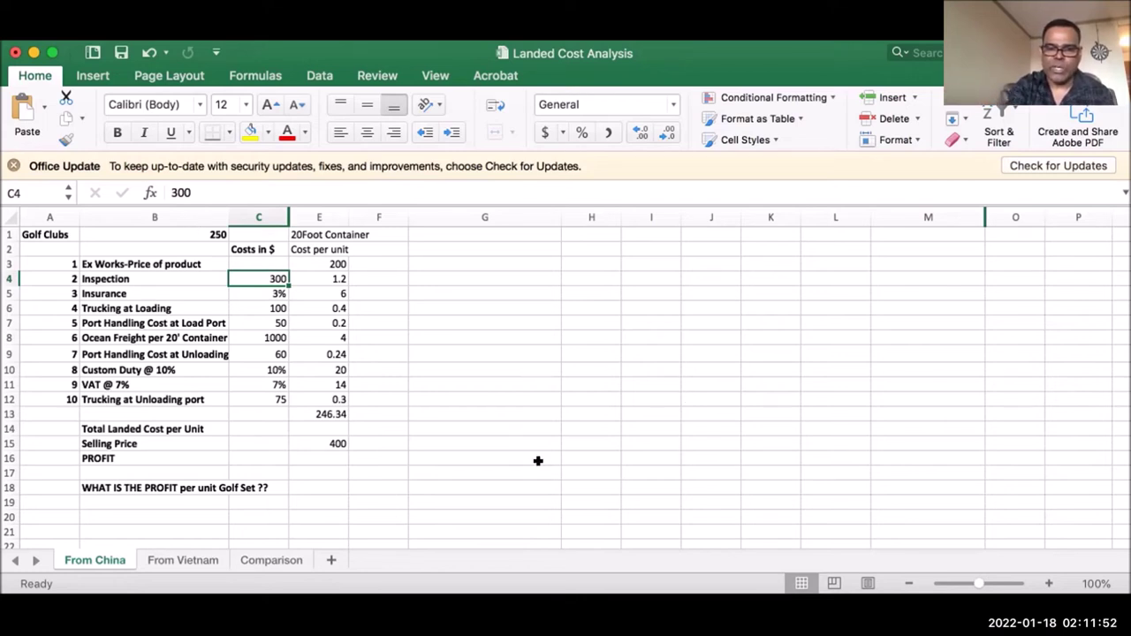
left_click(485, 453)
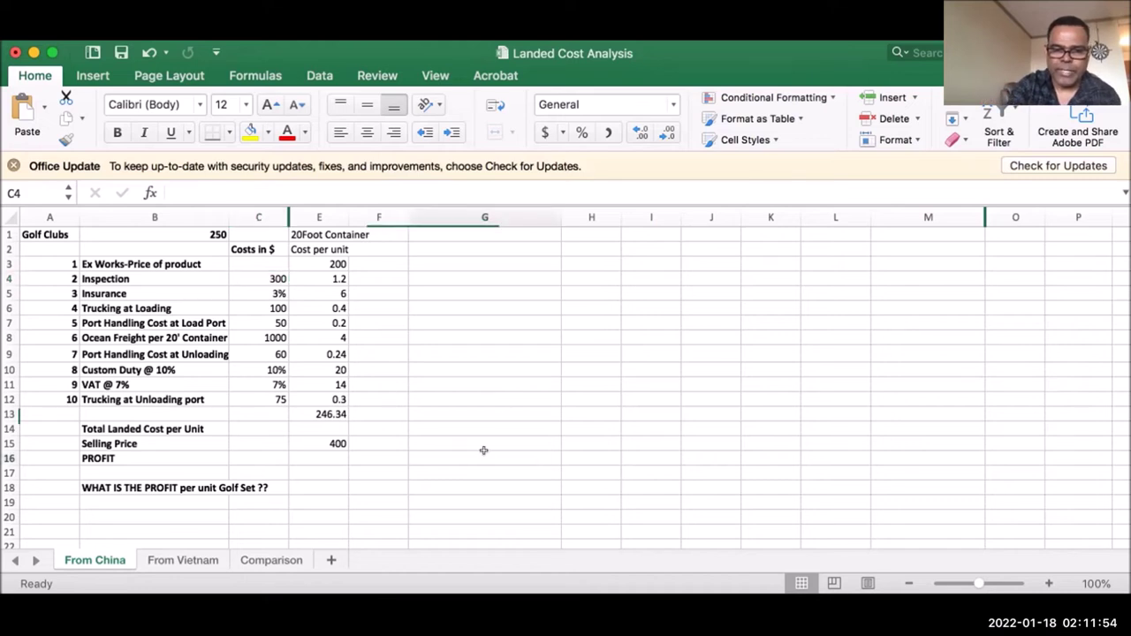
left_click(335, 437)
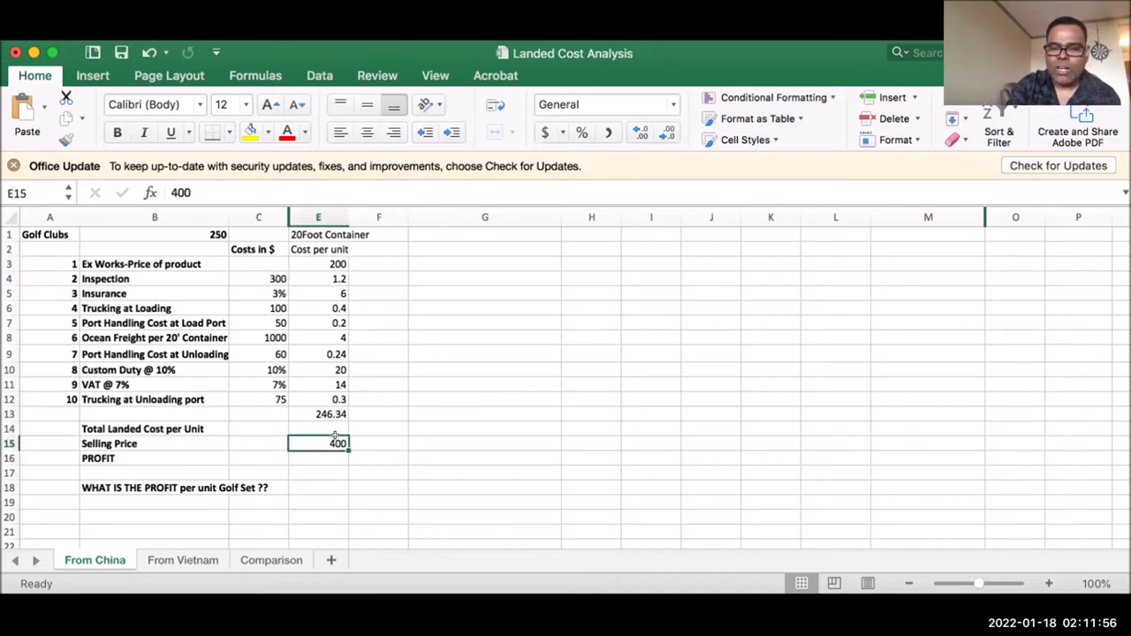
left_click(419, 484)
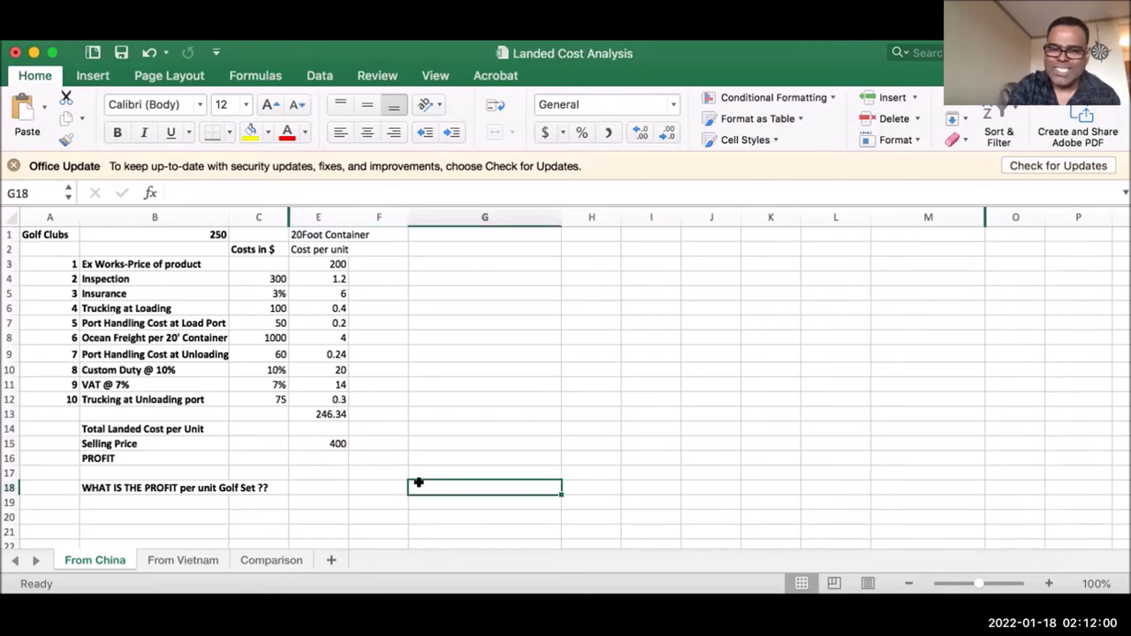
Calculate the profit per unit in cell E16 by subtracting the total cost from the selling price with =E15-E13.
left_click(332, 456)
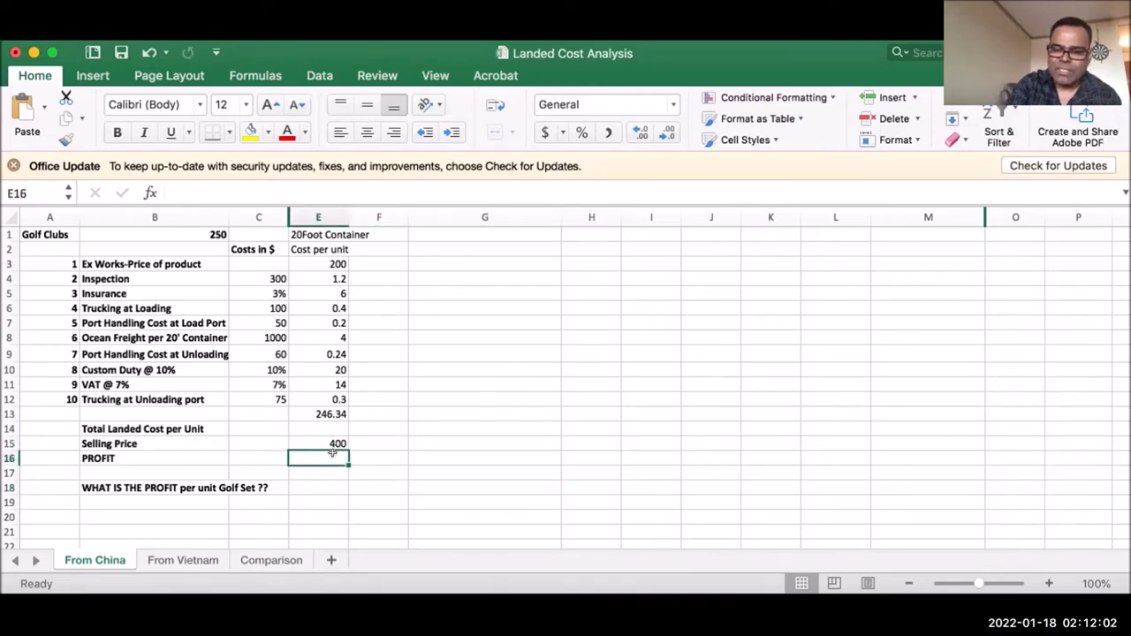
type("=")
left_click(324, 440)
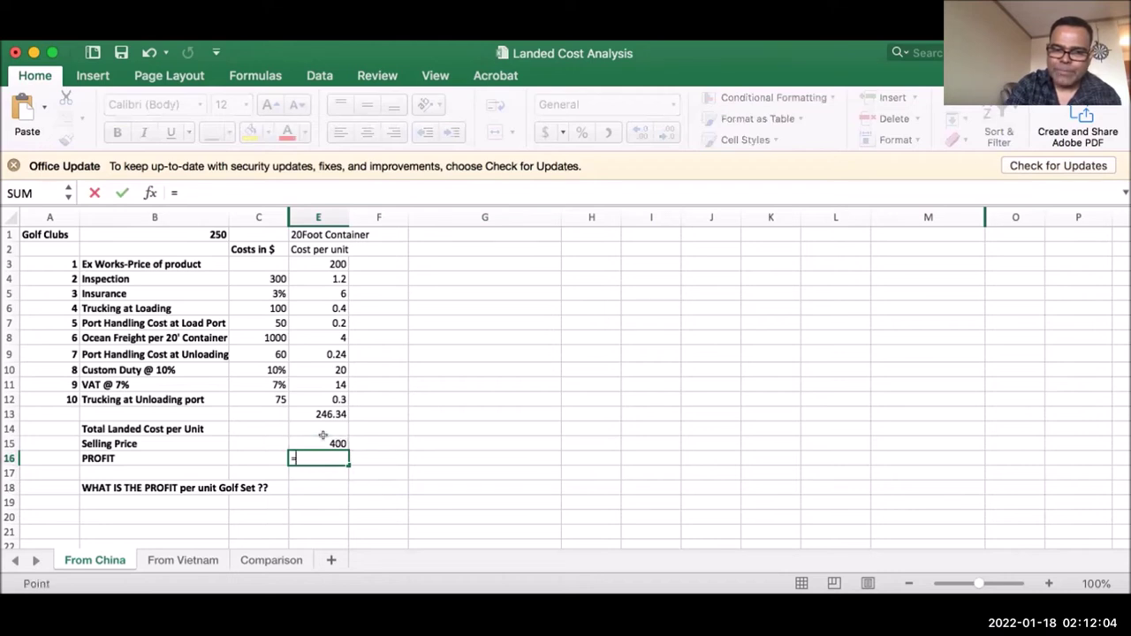
type("-")
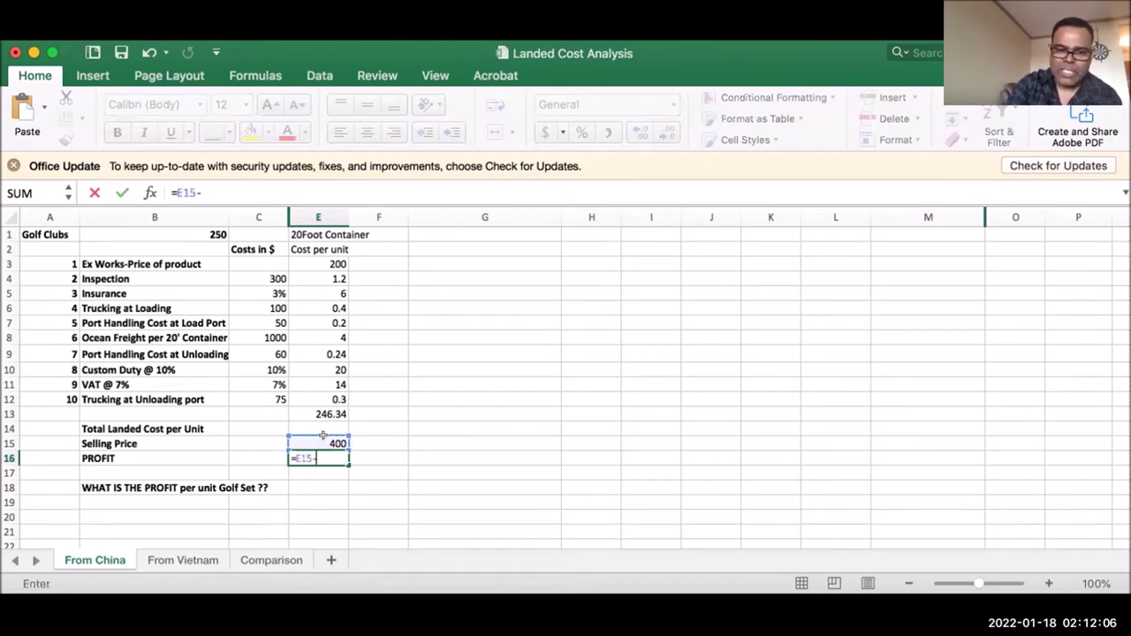
left_click(321, 409)
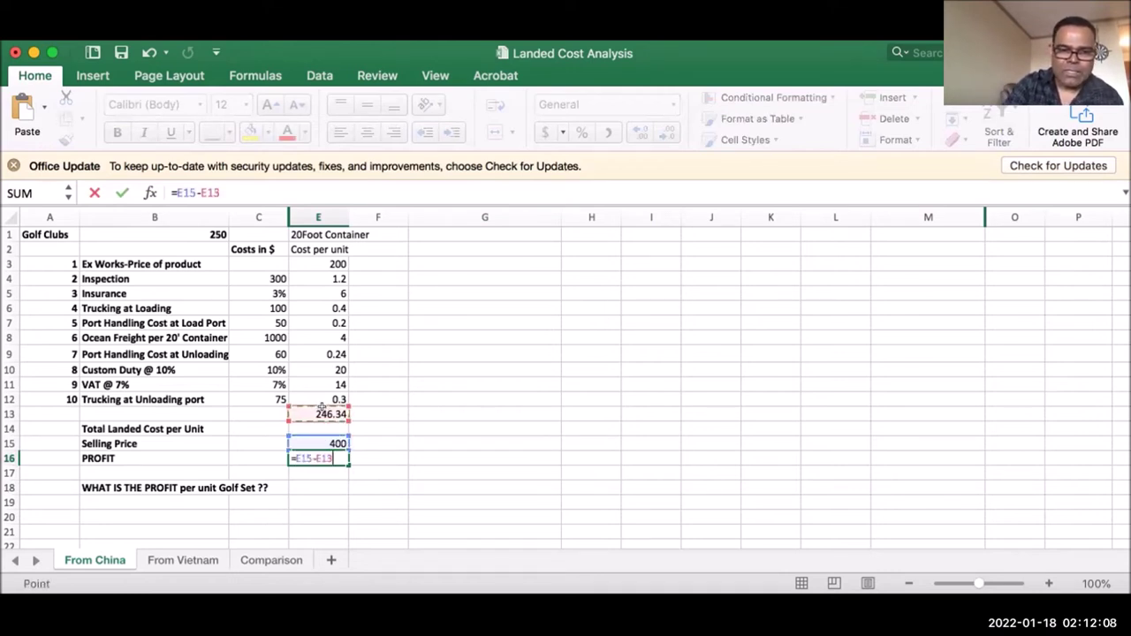
key("Return")
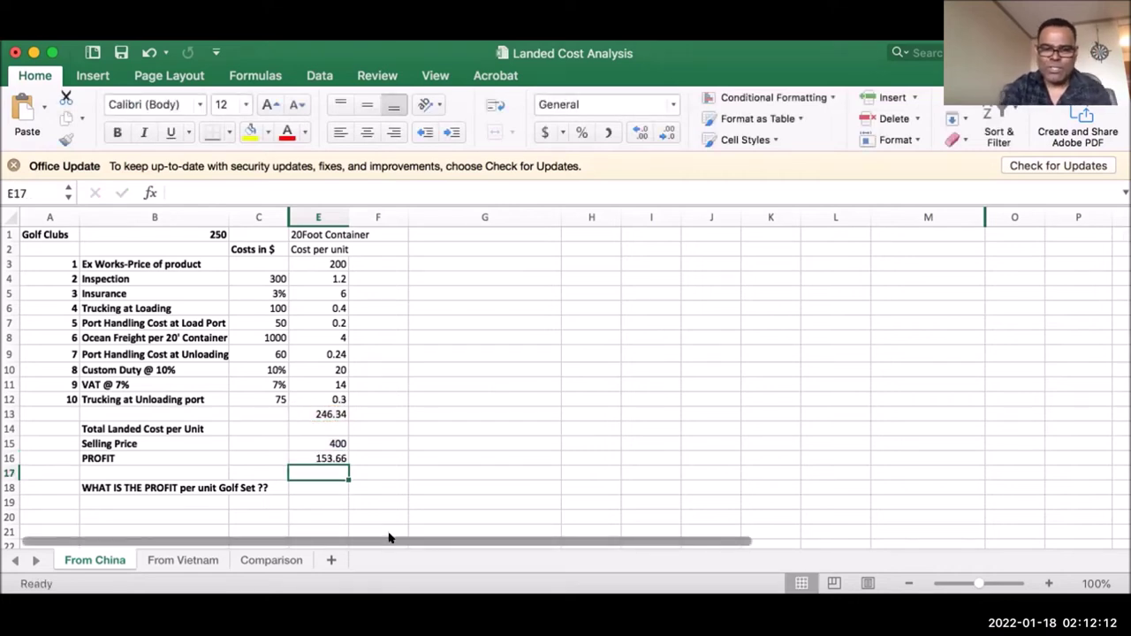
Convert the per-unit profit in cell G16 at a rate of 32.90 with the formula =E16*32.90.
left_click(431, 456)
type("=")
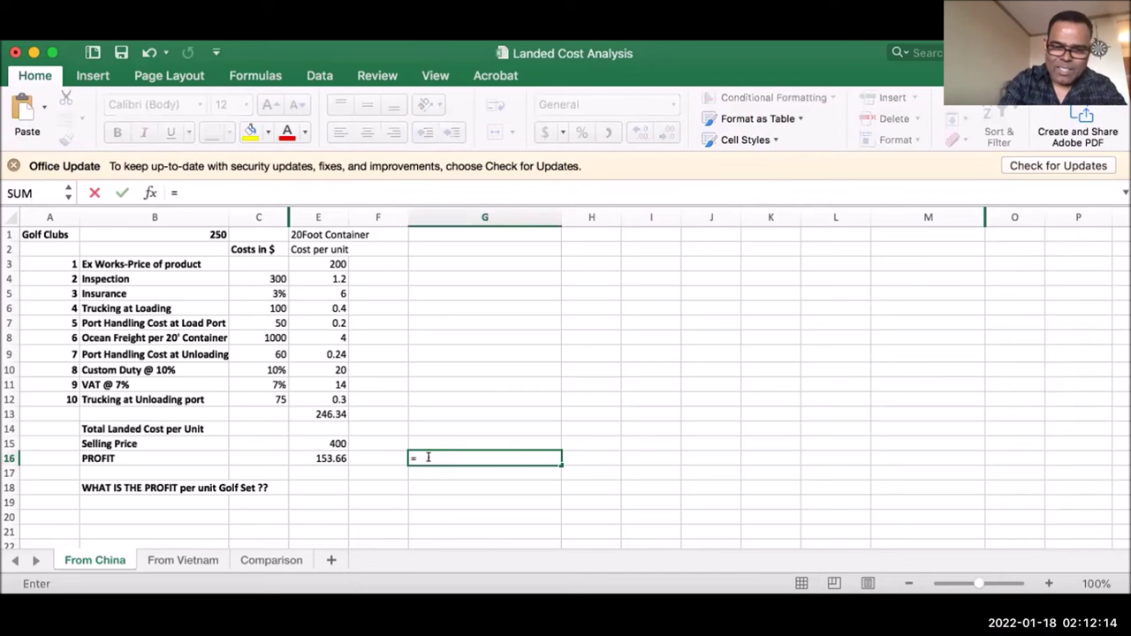
left_click(319, 451)
type("*3")
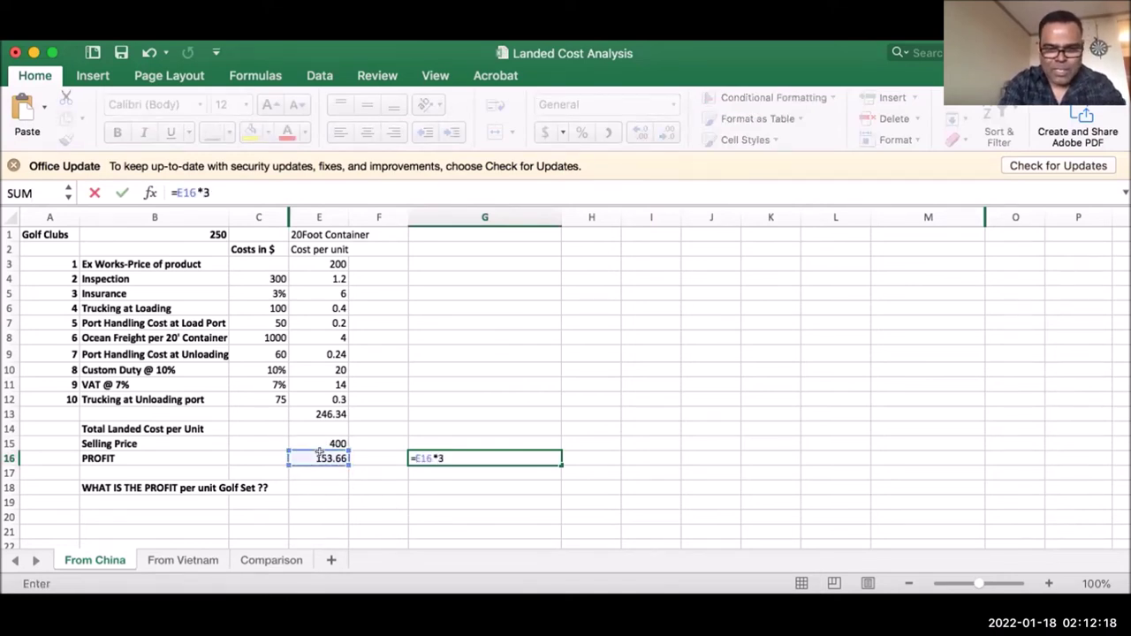
type("2")
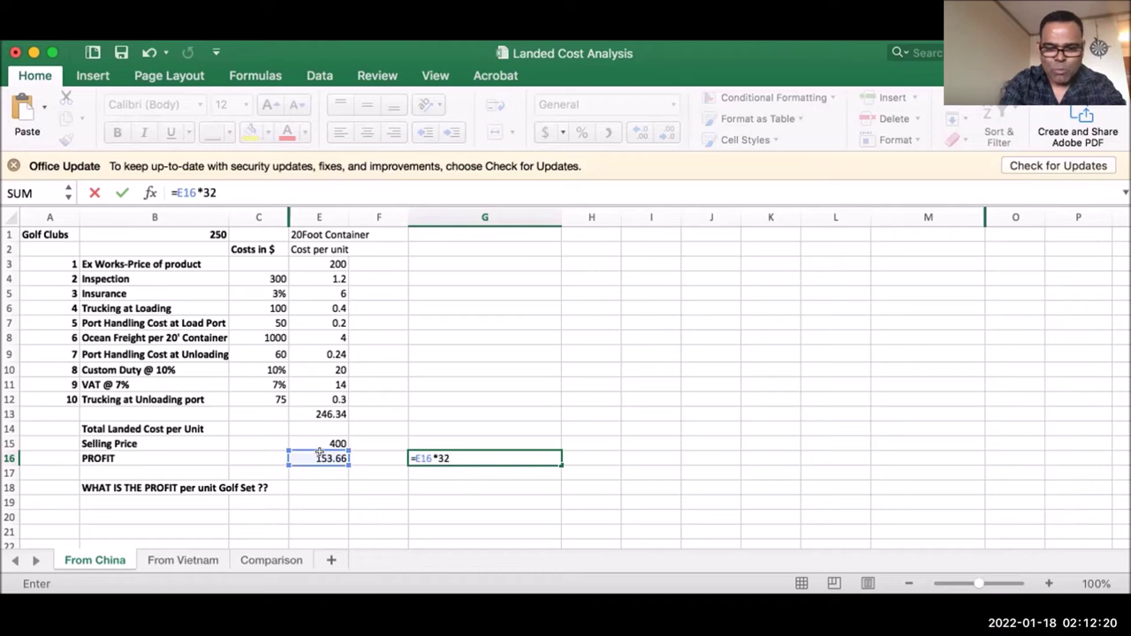
type(".90")
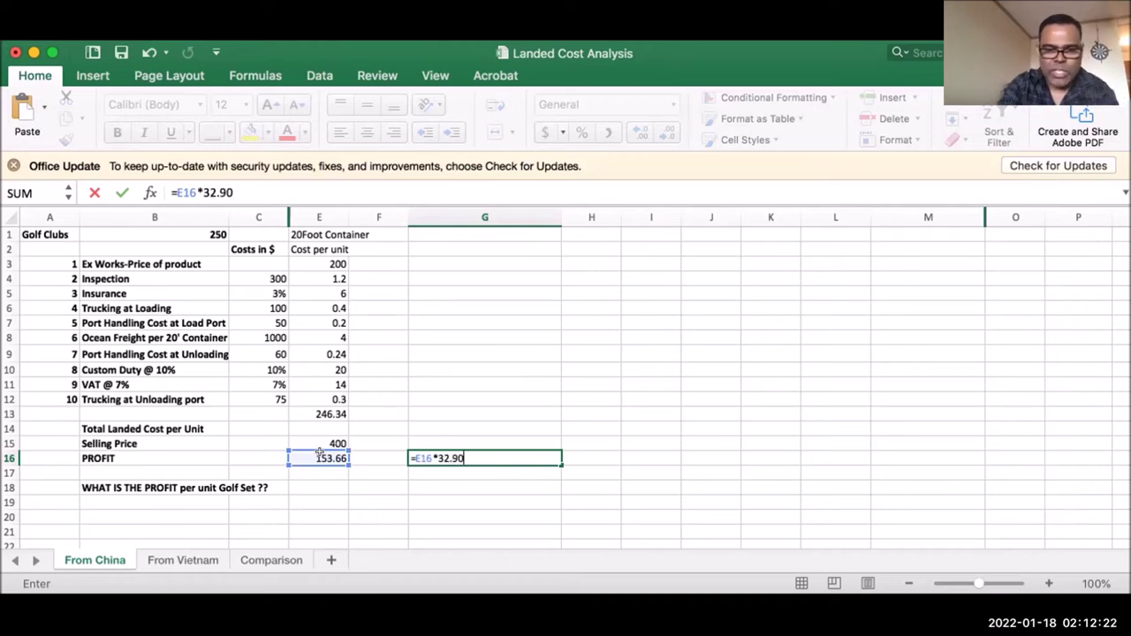
key("Return")
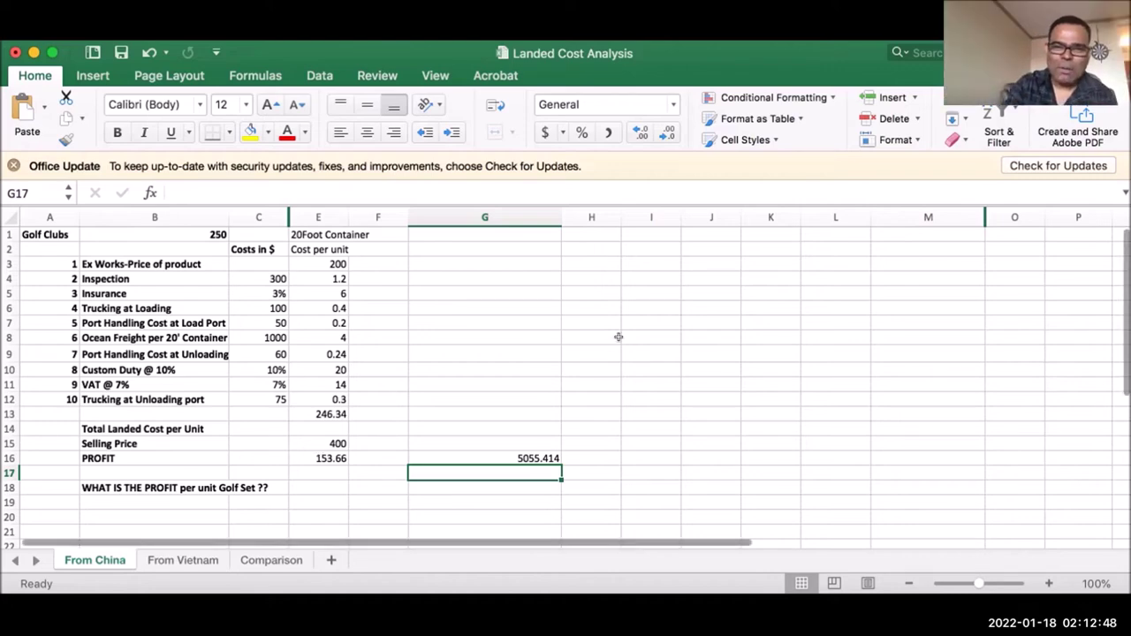
Examine the From Vietnam sheet's product price, ocean freight, custom duty rate and total cost per unit.
scroll(619, 336, "down", 3)
scroll(618, 337, "up", 3)
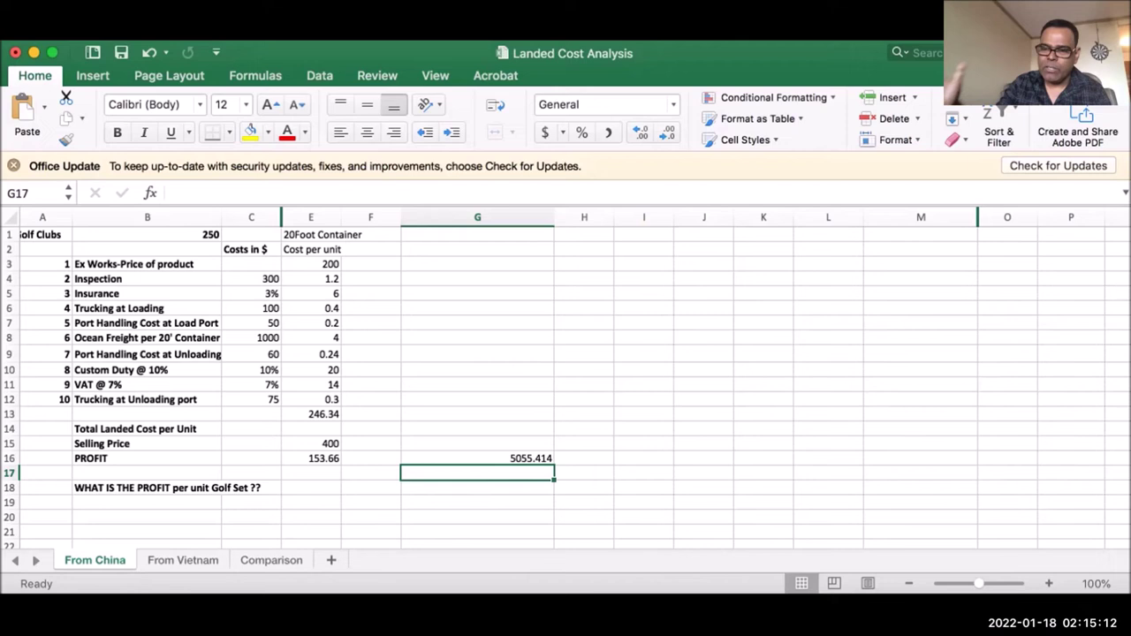
left_click(195, 554)
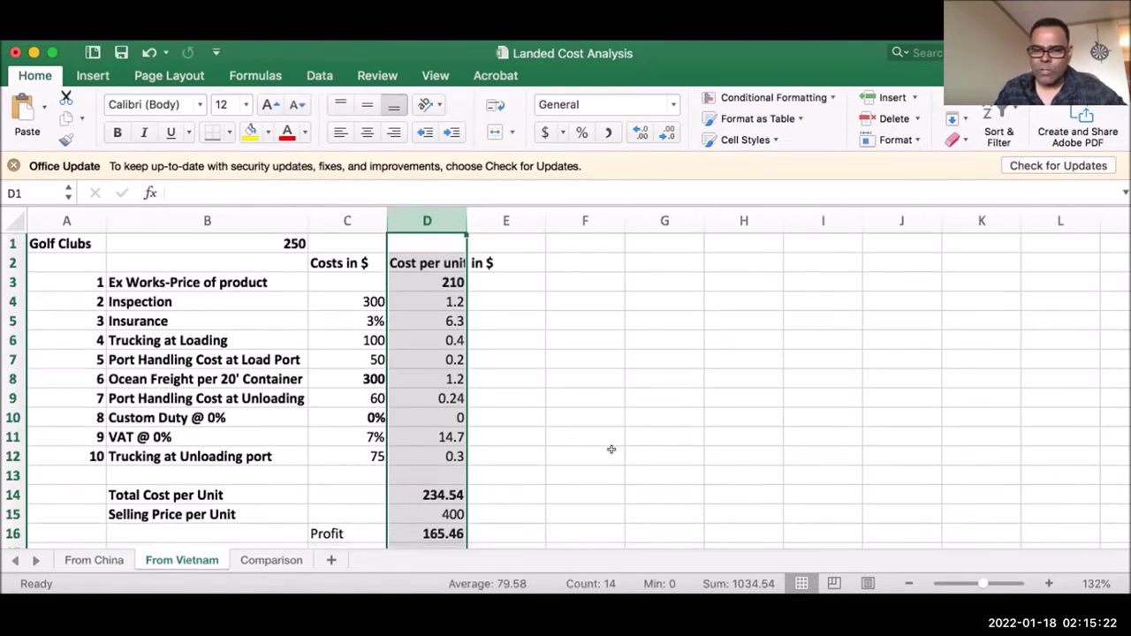
left_click(441, 278)
left_click(441, 278)
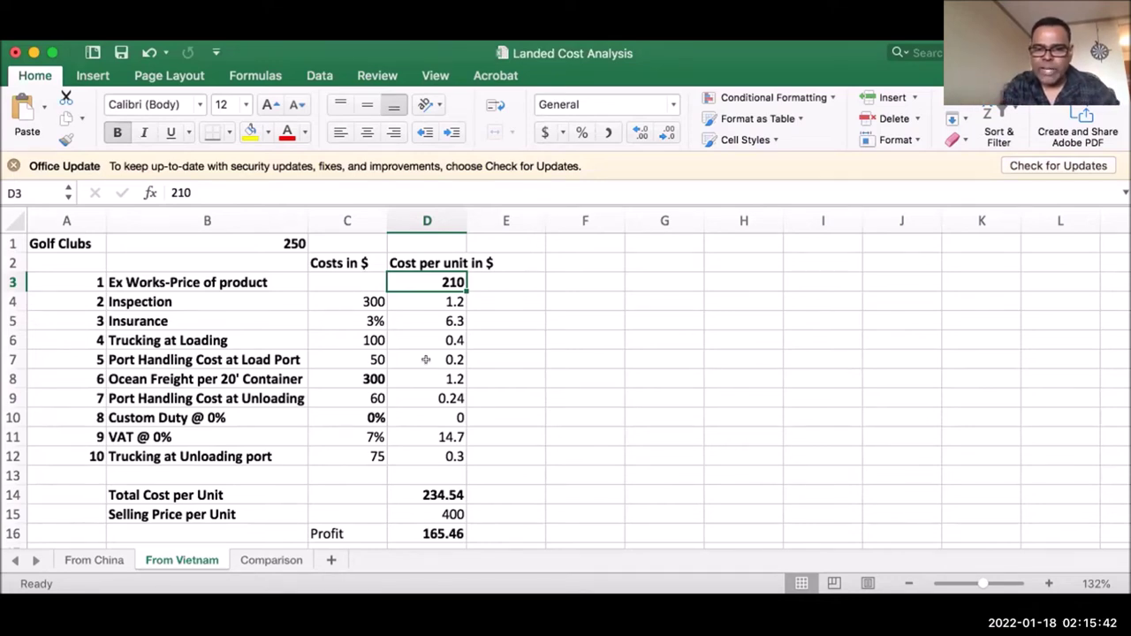
left_click(367, 375)
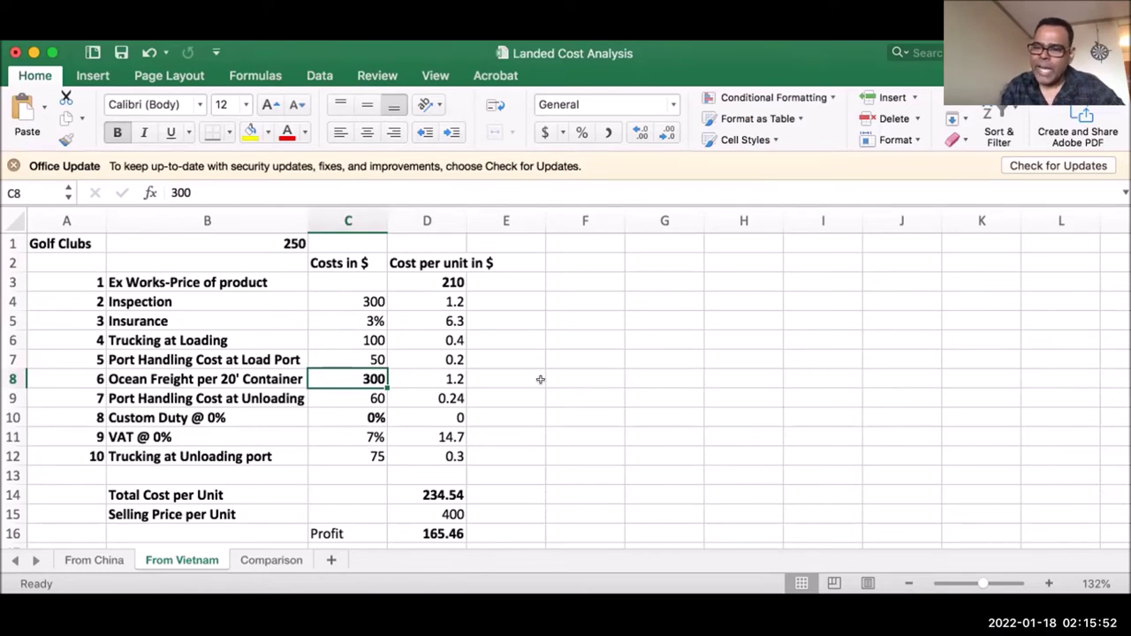
scroll(540, 379, "down", 2)
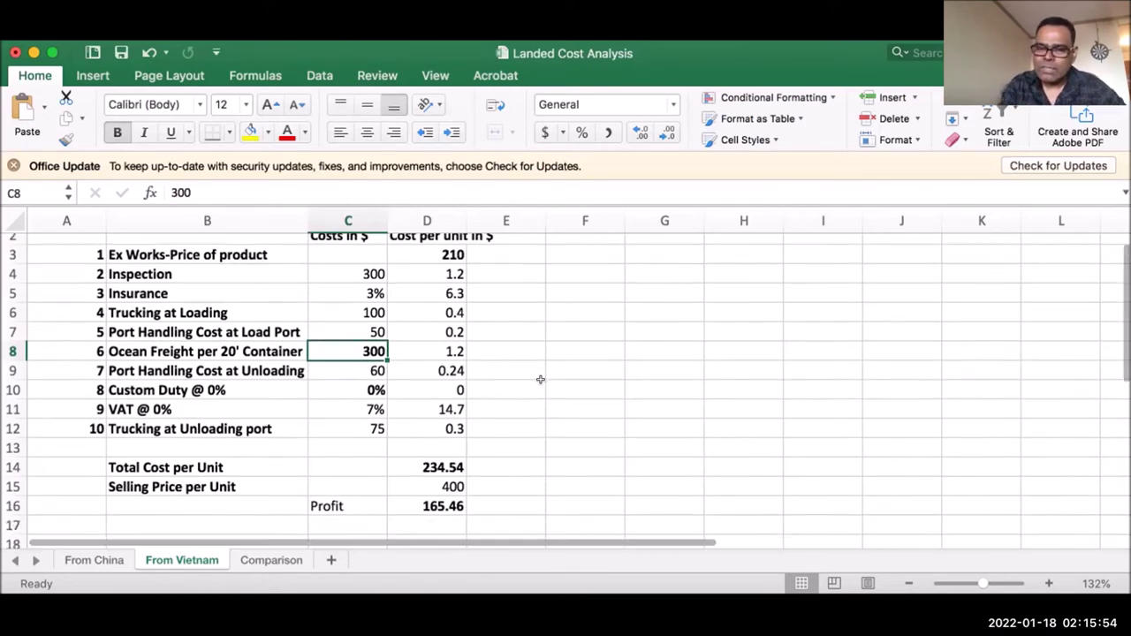
left_click(366, 349)
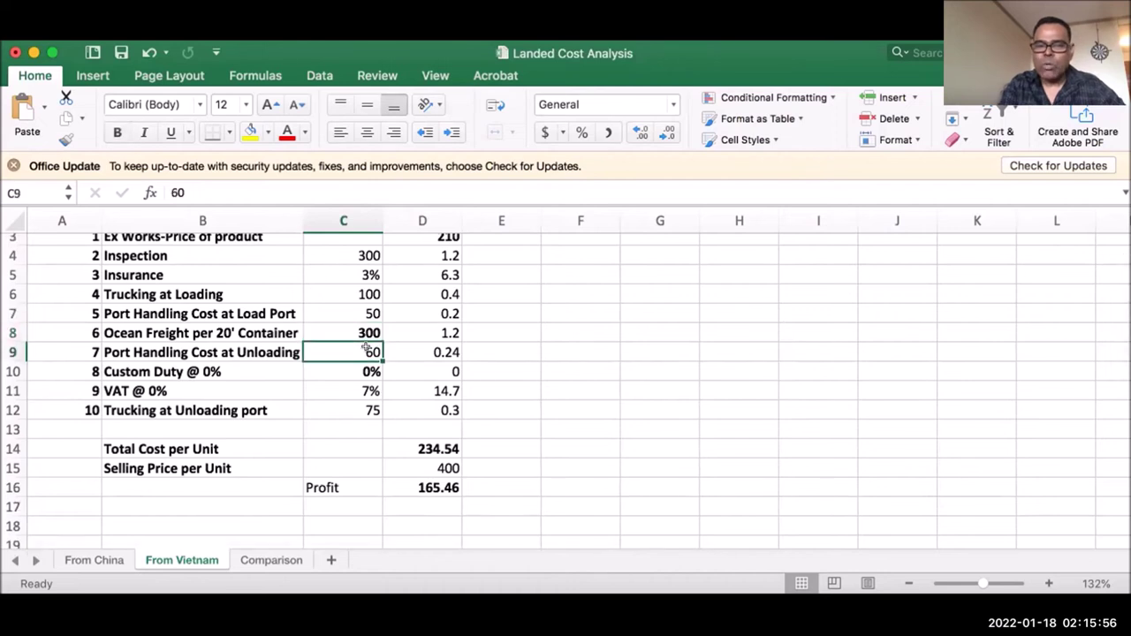
left_click(360, 368)
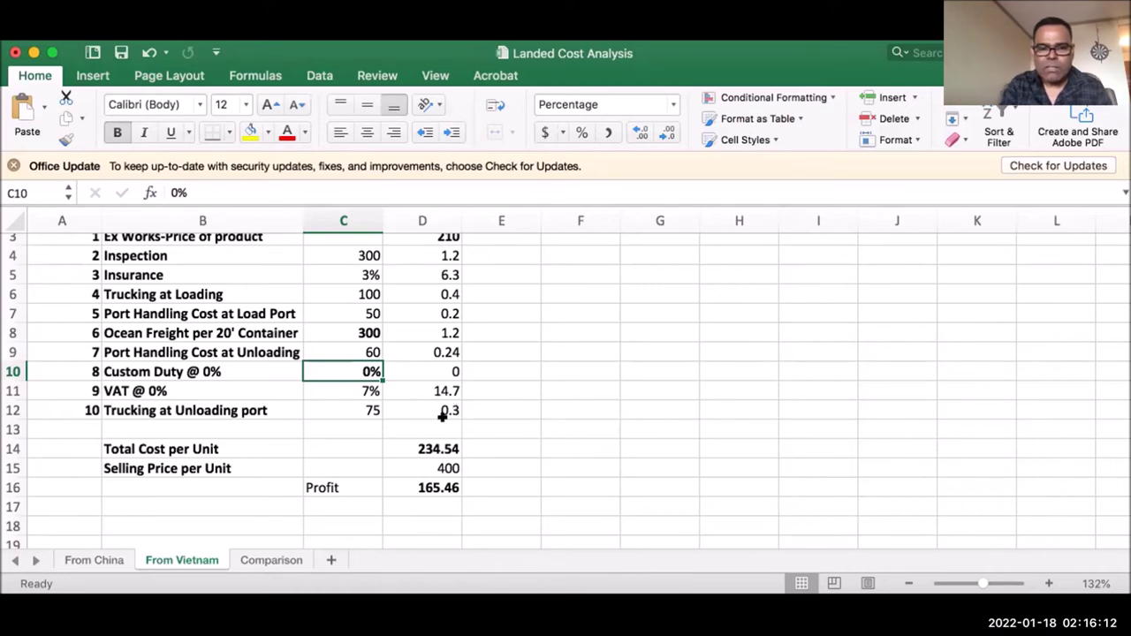
scroll(613, 435, "up", 2)
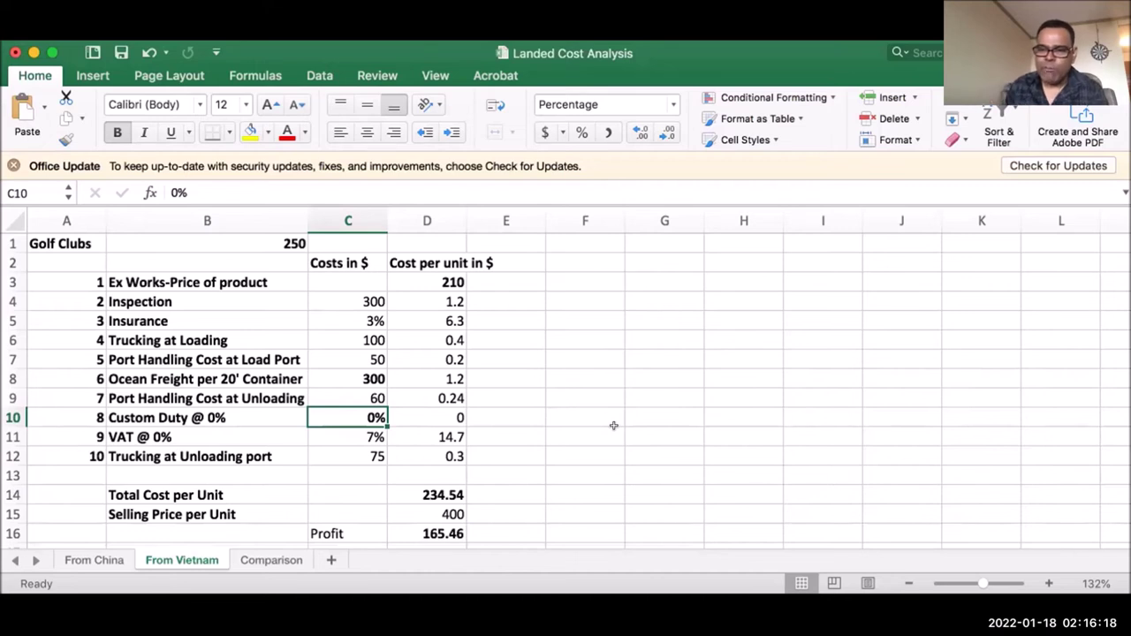
scroll(614, 427, "down", 3)
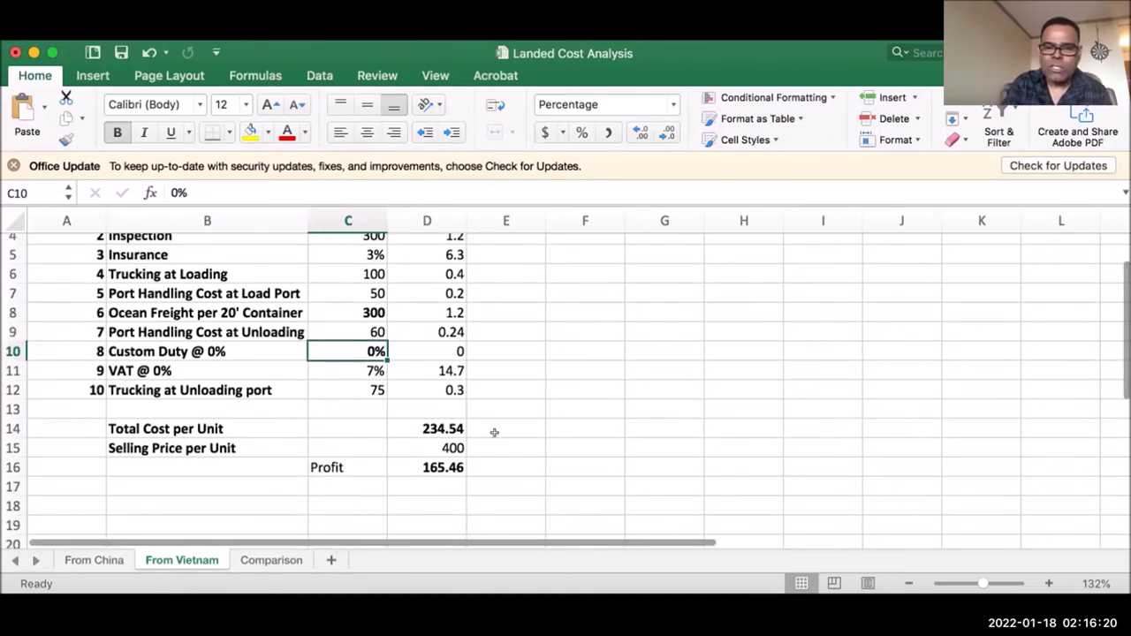
left_click(439, 424)
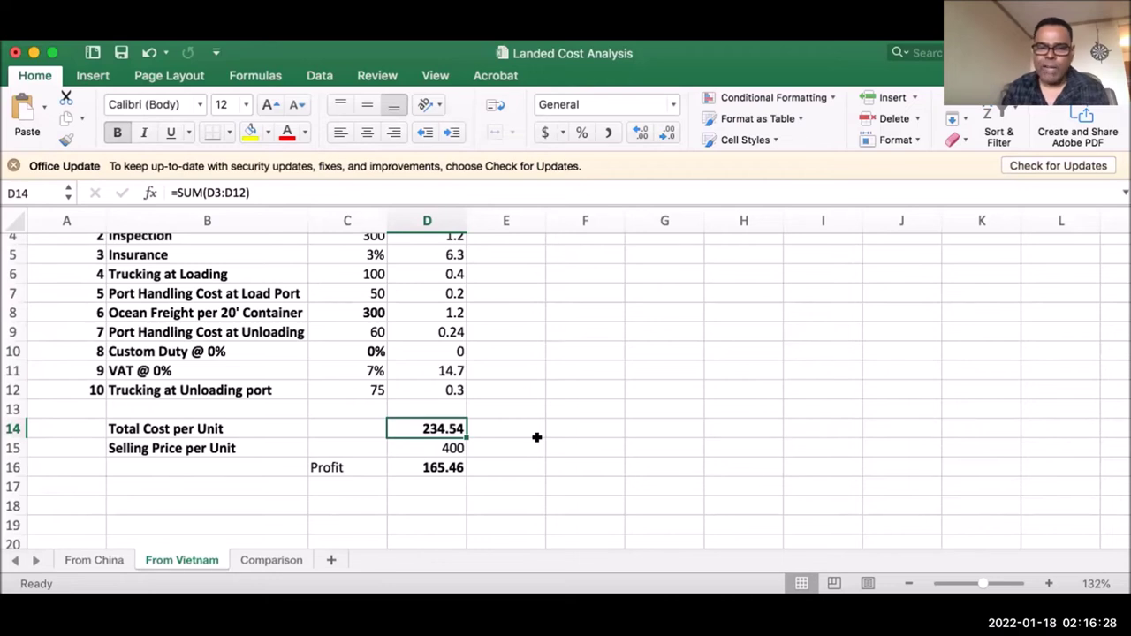
Compare the total cost per unit on the From China sheet with the cost breakdown on the From Vietnam sheet.
left_click(93, 559)
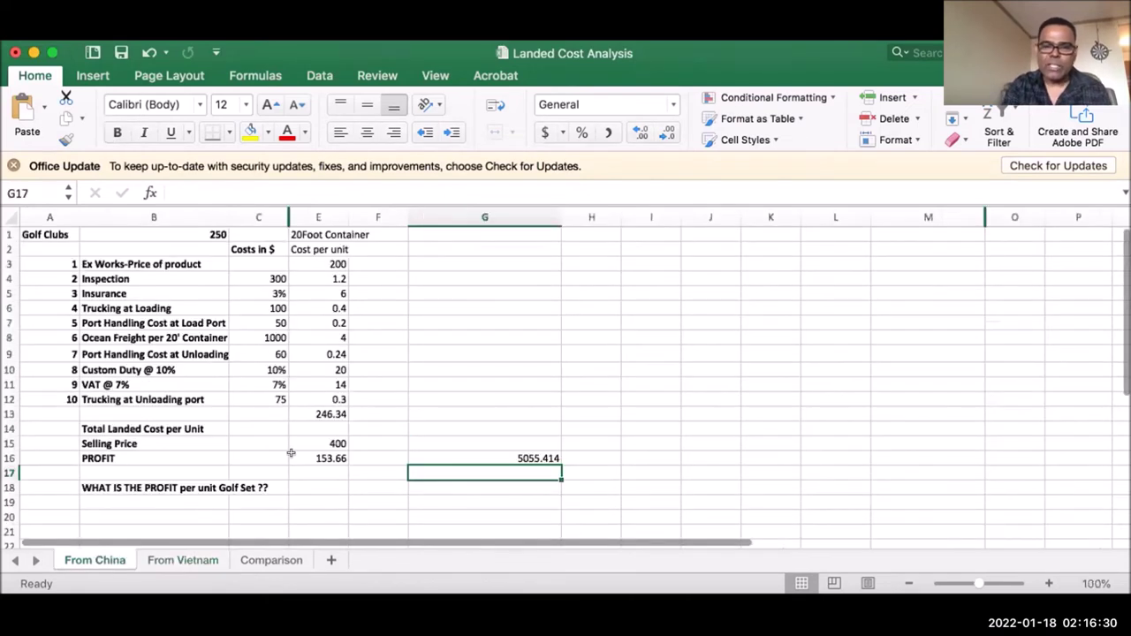
left_click(324, 411)
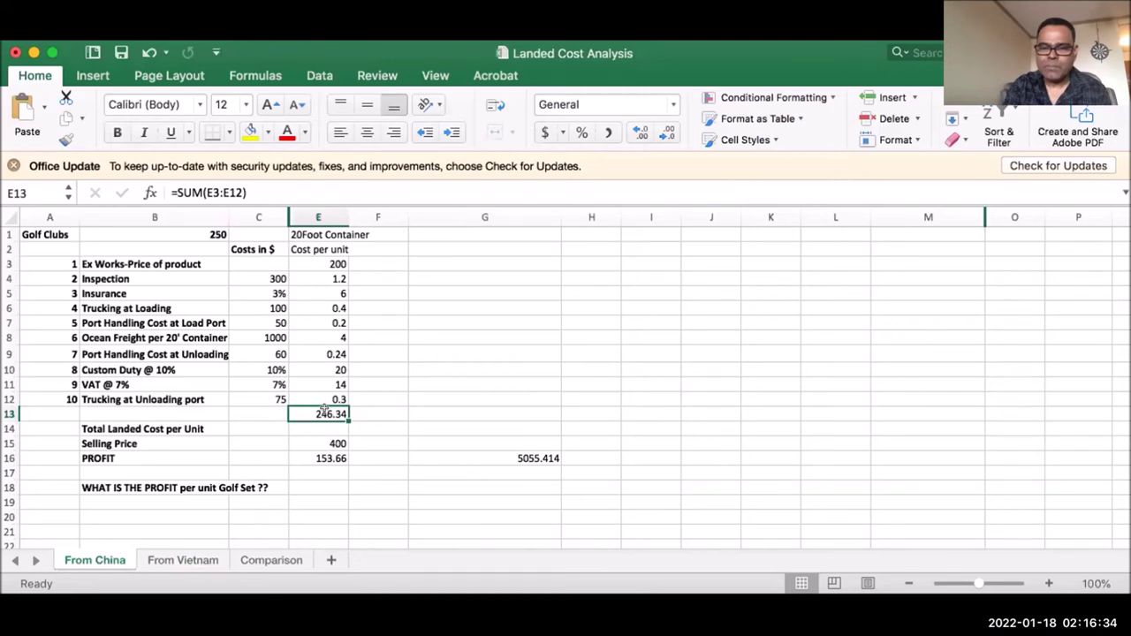
left_click(194, 560)
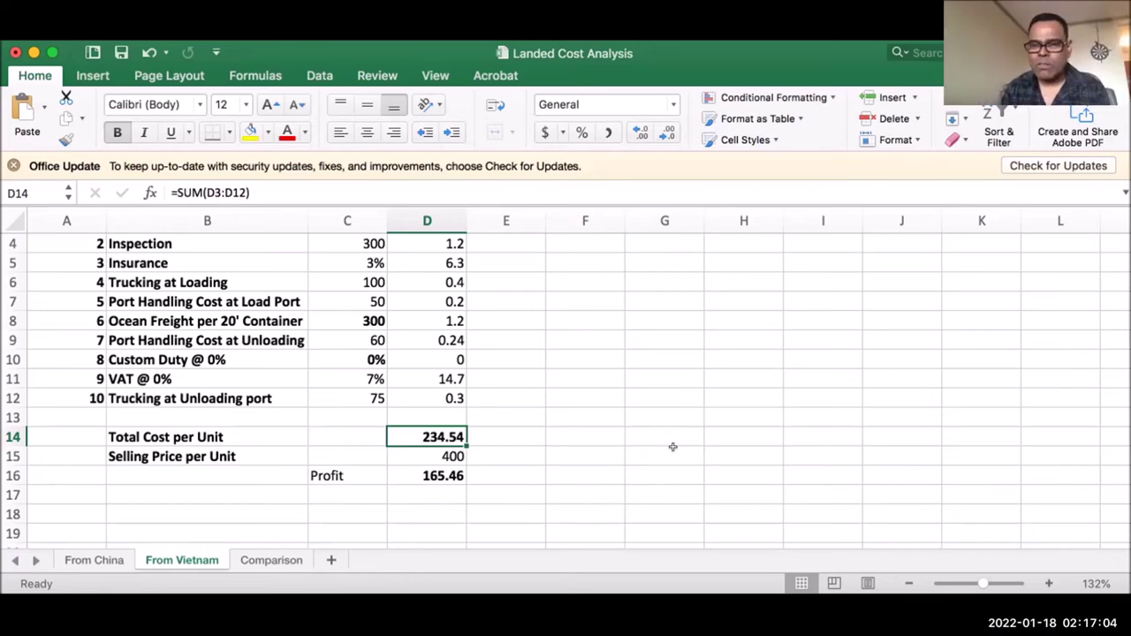
scroll(672, 447, "up", 1)
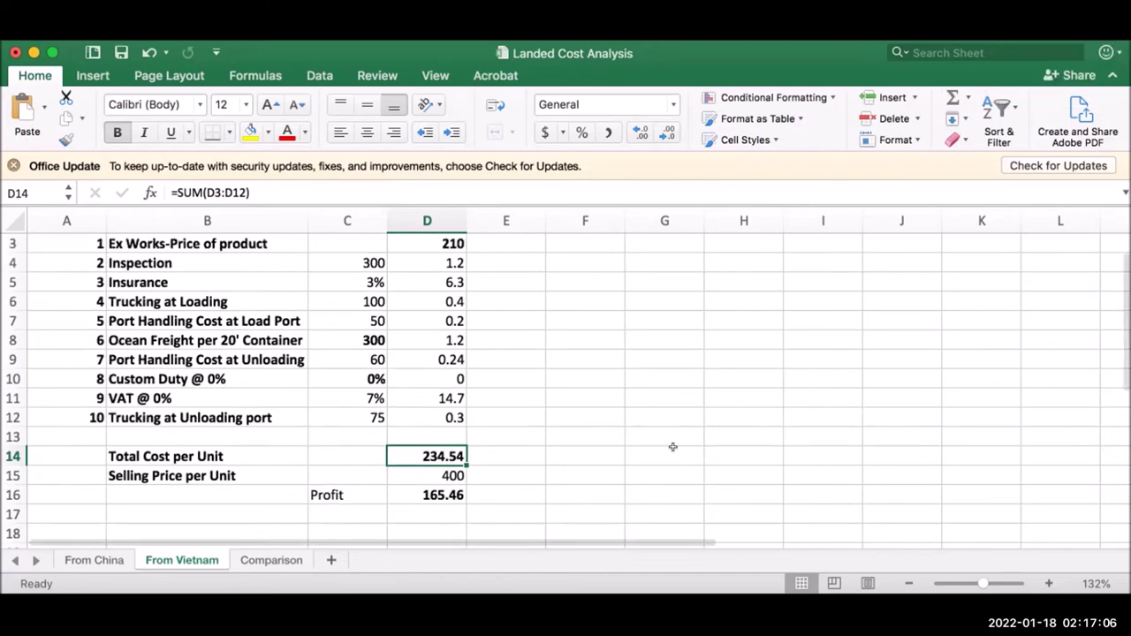
scroll(672, 447, "down", 2)
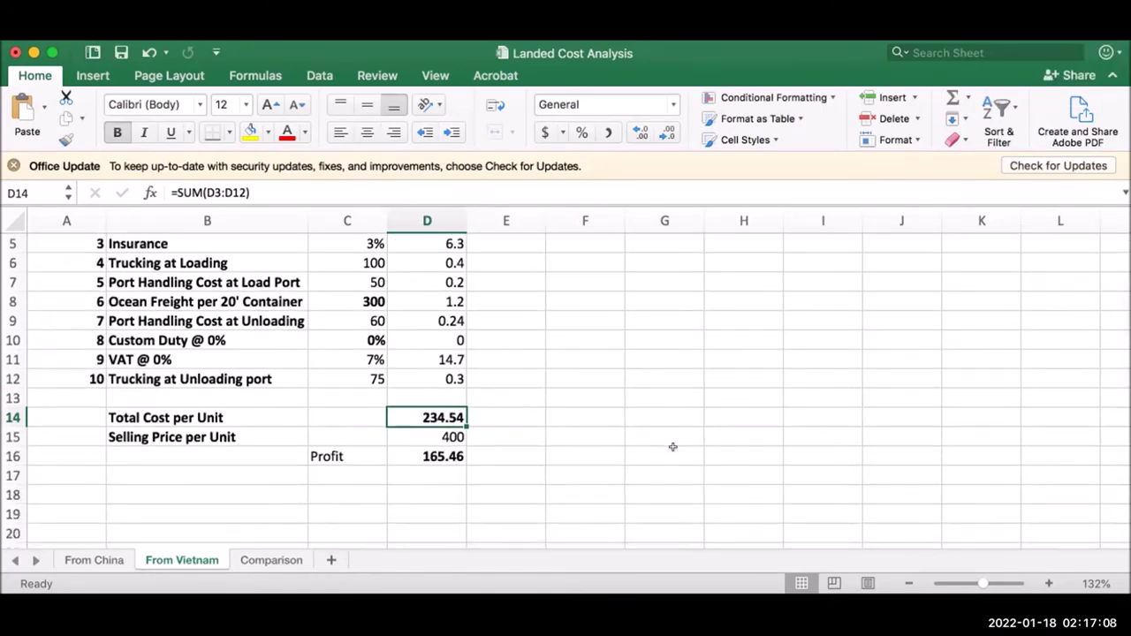
scroll(672, 447, "up", 4)
scroll(672, 447, "down", 5)
scroll(672, 447, "up", 5)
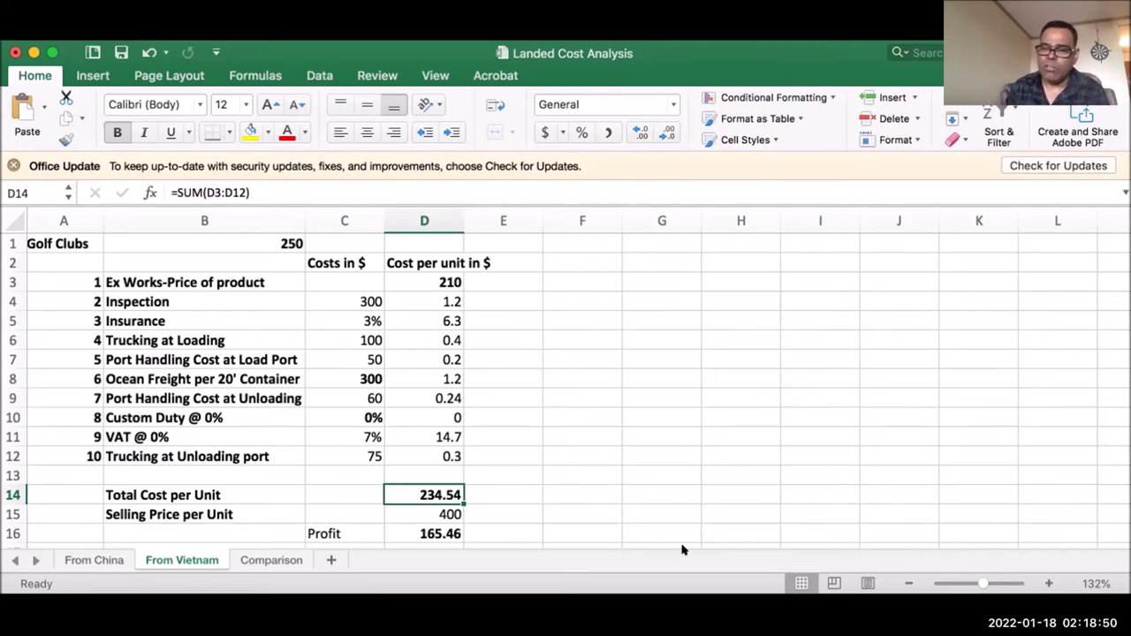
scroll(658, 380, "down", 5)
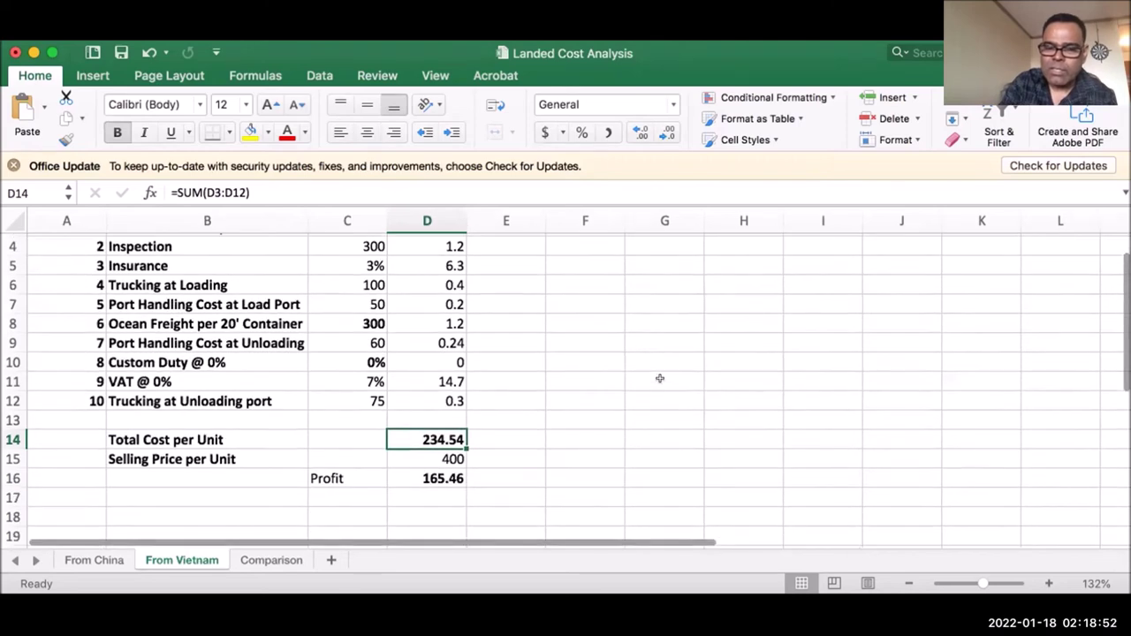
Compare the profit per unit of the China and Vietnam imports on the Comparison sheet.
left_click(283, 559)
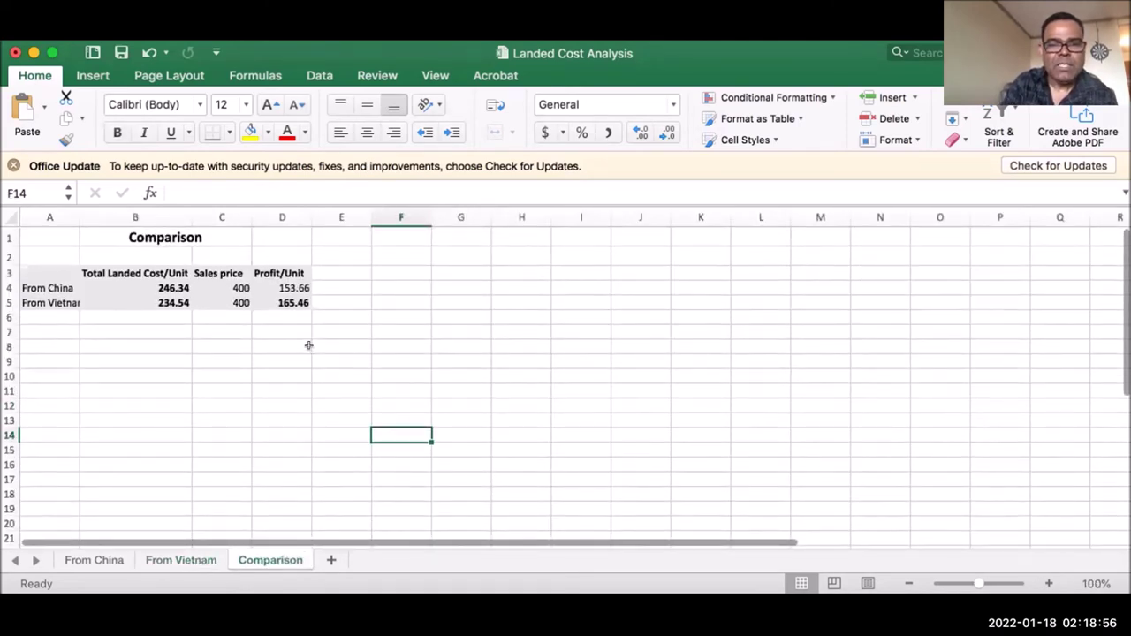
left_click(290, 302)
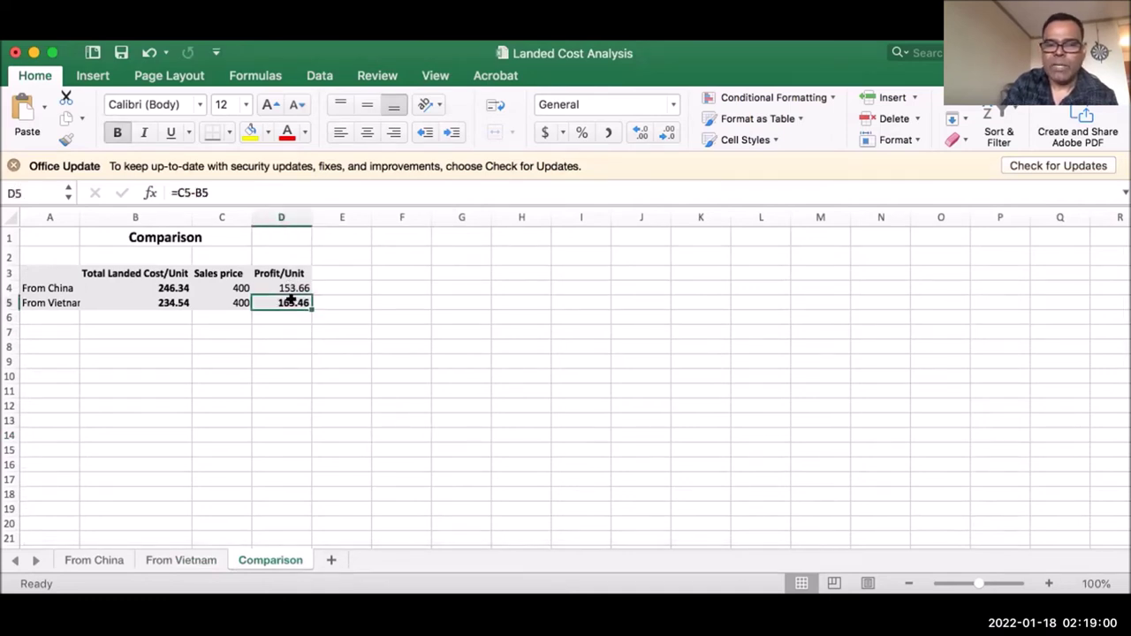
left_click(291, 288)
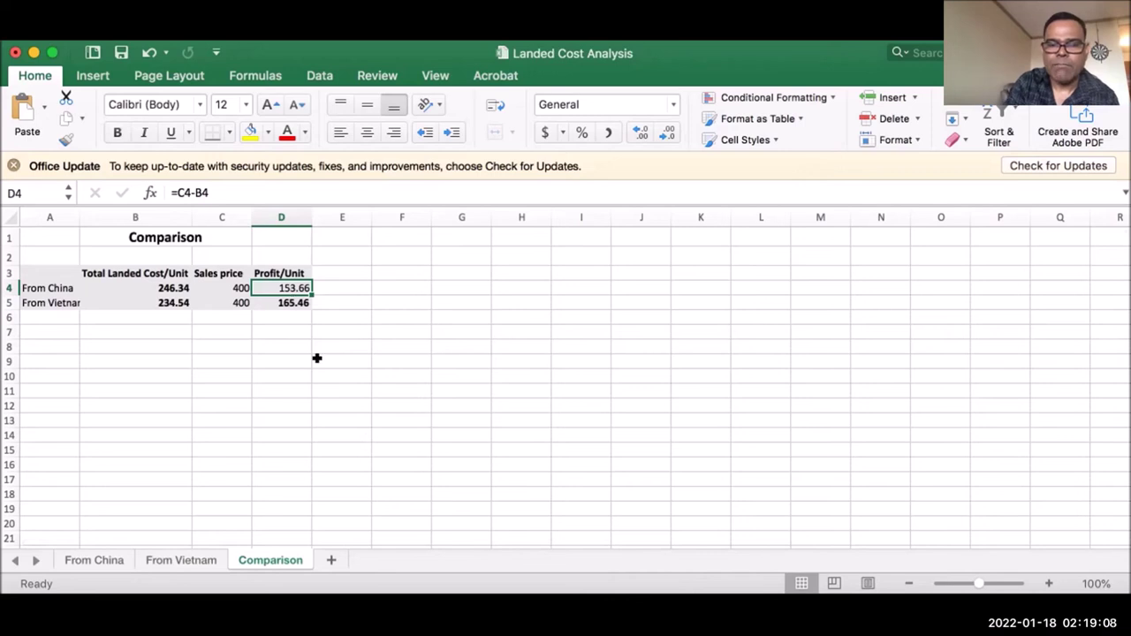
left_click(292, 302)
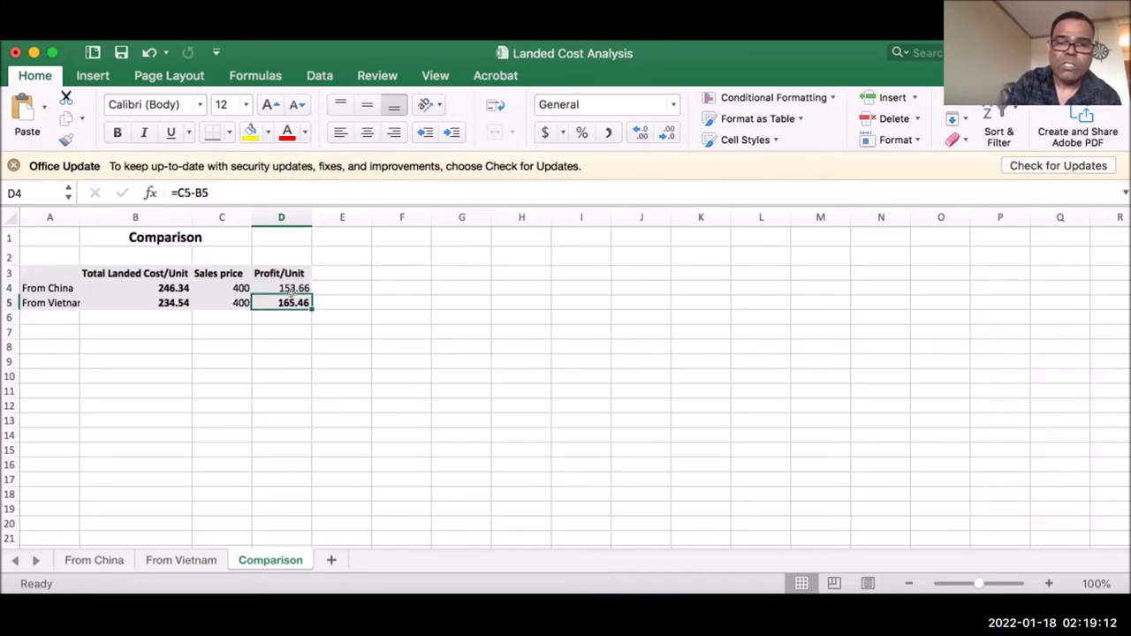